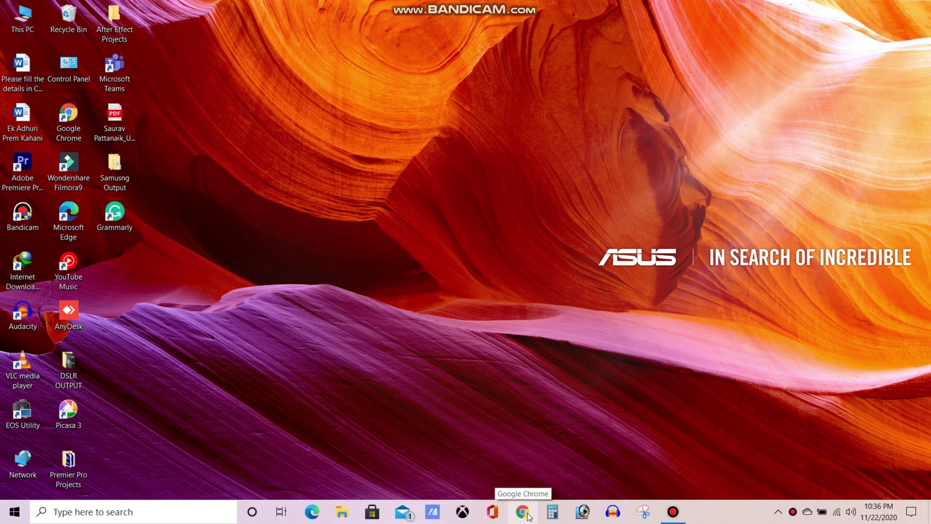
Google 'utorrent' in Chrome and open the FileHippo uTorrent result in a new tab.
{"action": "left_click", "coordinate": [522, 511]}
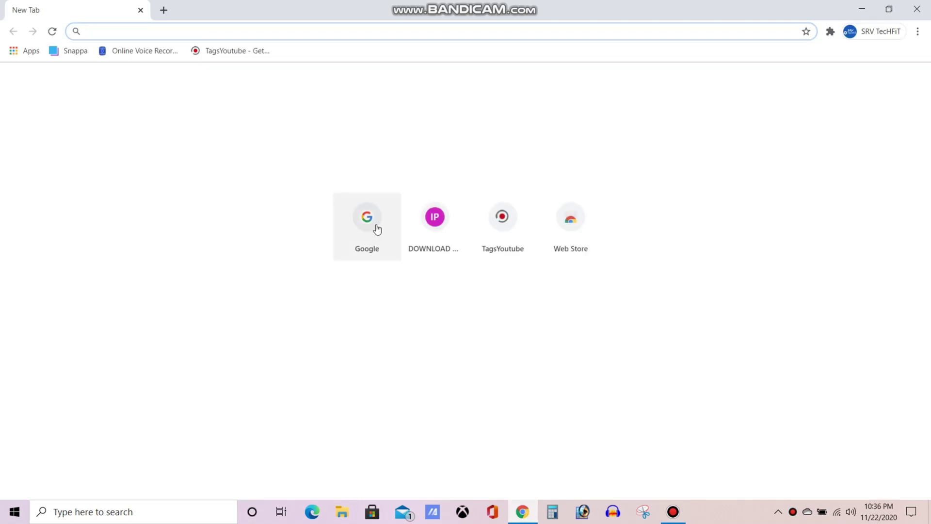
{"action": "left_click", "coordinate": [373, 220]}
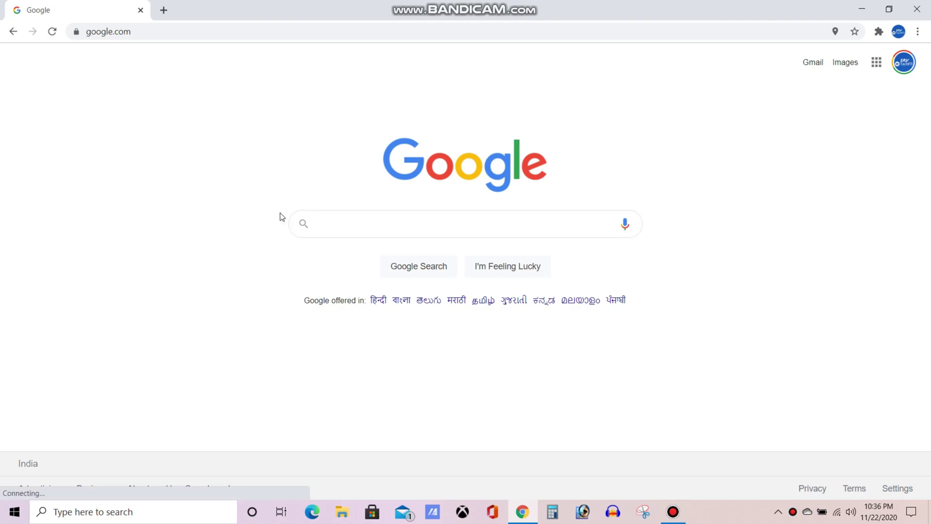
{"action": "left_click", "coordinate": [387, 227]}
{"action": "type", "text": "ut"}
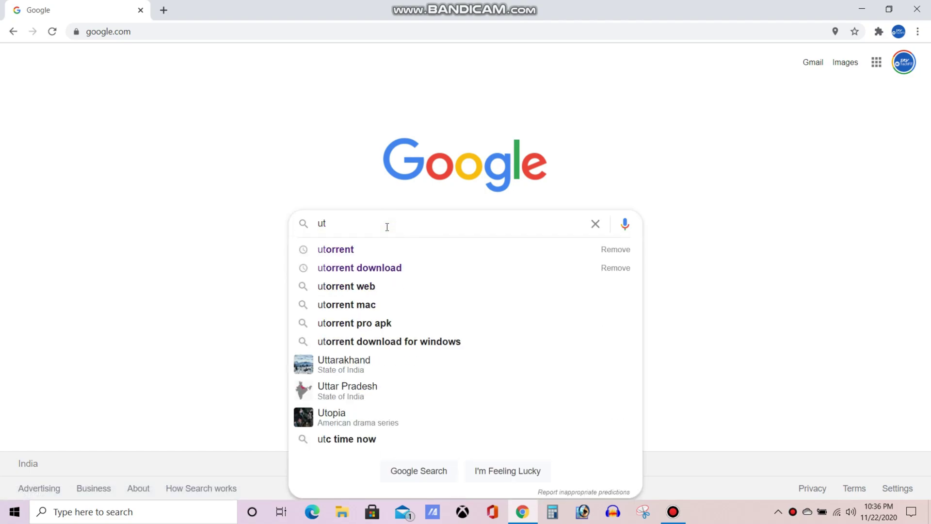
{"action": "key", "text": "Down"}
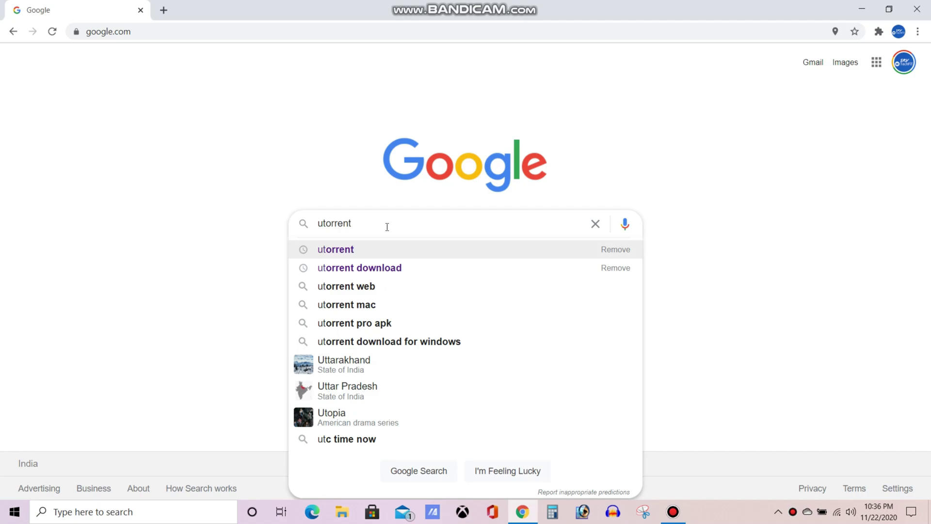
{"action": "key", "text": "Return"}
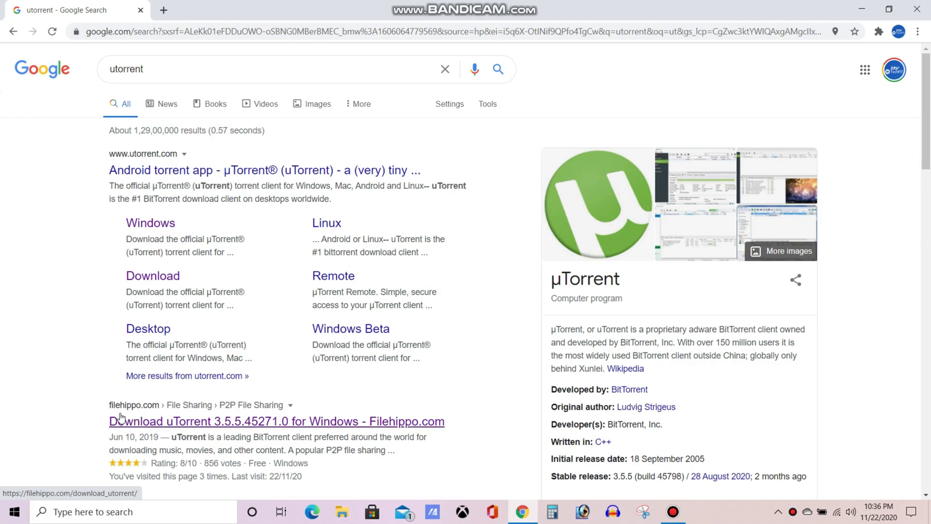
{"action": "right_click", "coordinate": [232, 423]}
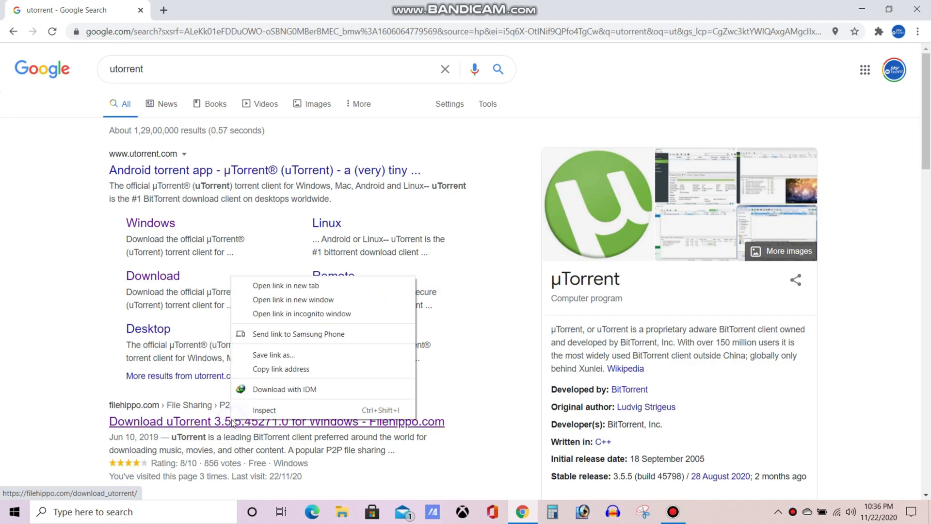
{"action": "left_click", "coordinate": [297, 286]}
Download uTorrent.exe from FileHippo into Downloads\Programs, overwriting the old copy, and view that folder.
{"action": "left_click", "coordinate": [215, 7]}
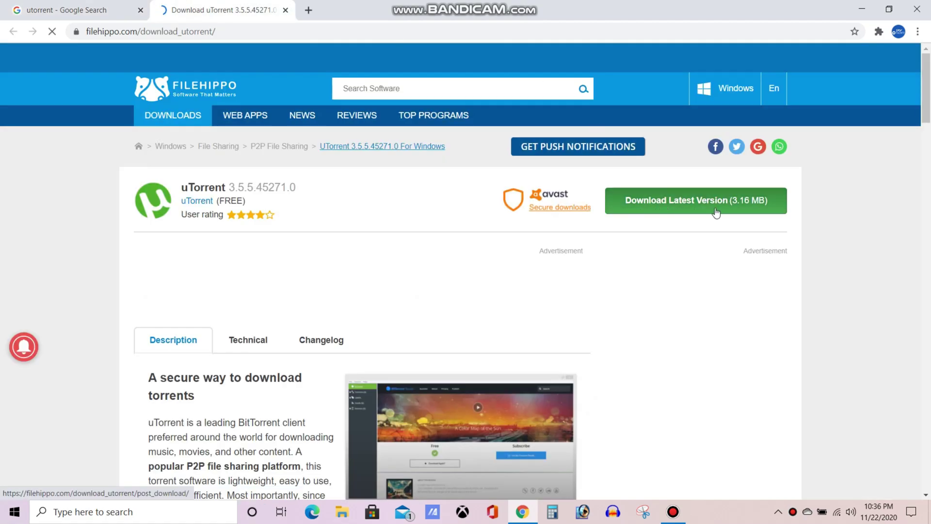
{"action": "left_click", "coordinate": [650, 204]}
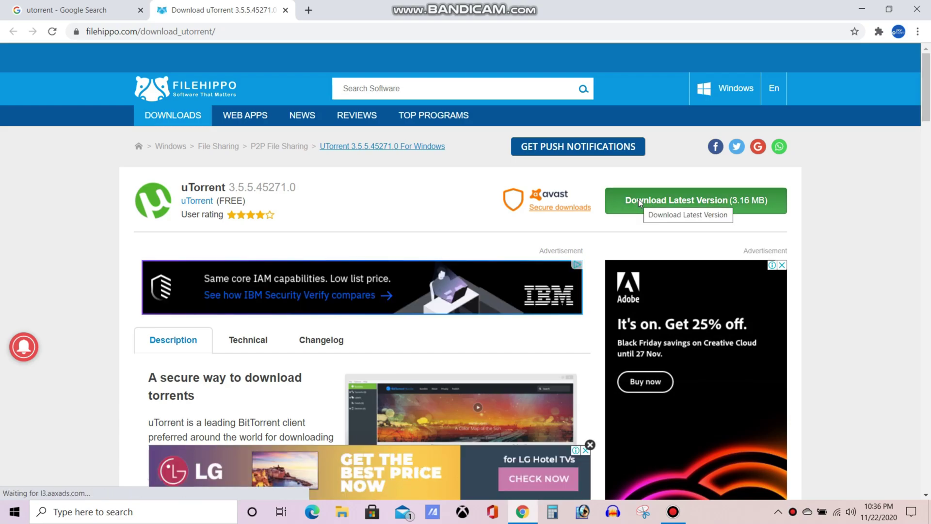
{"action": "left_click", "coordinate": [654, 203]}
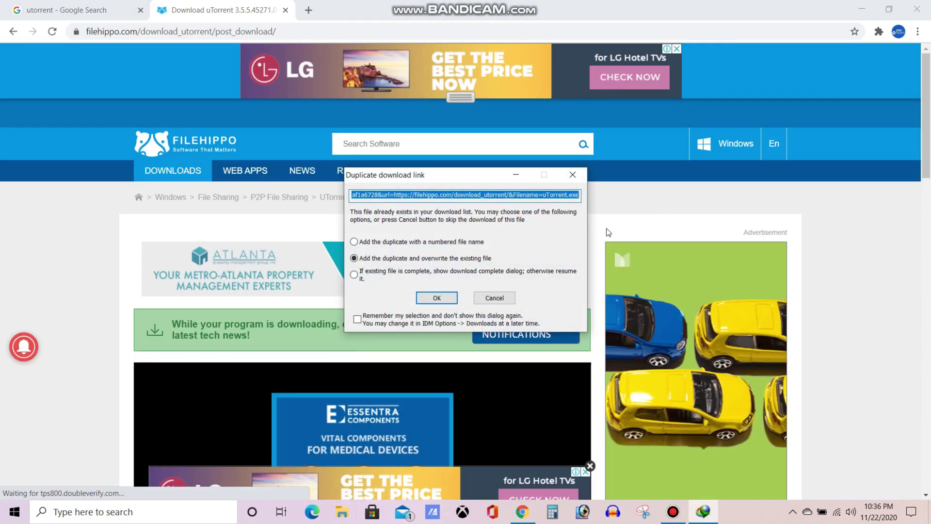
{"action": "left_click", "coordinate": [451, 297]}
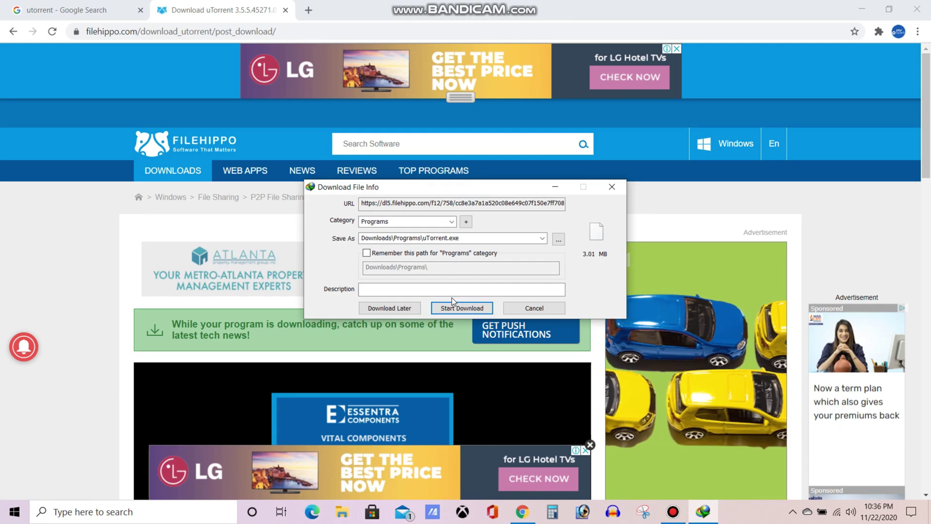
{"action": "left_click", "coordinate": [456, 308]}
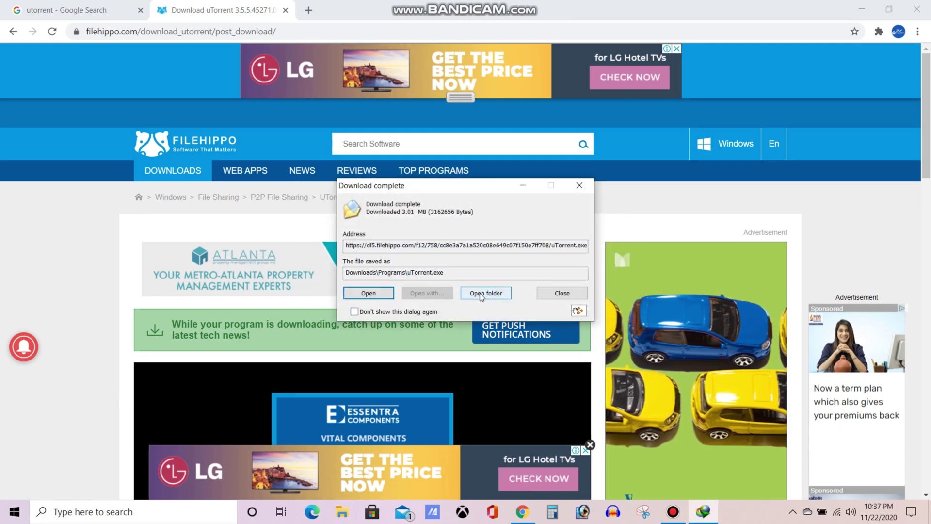
{"action": "left_click", "coordinate": [481, 294]}
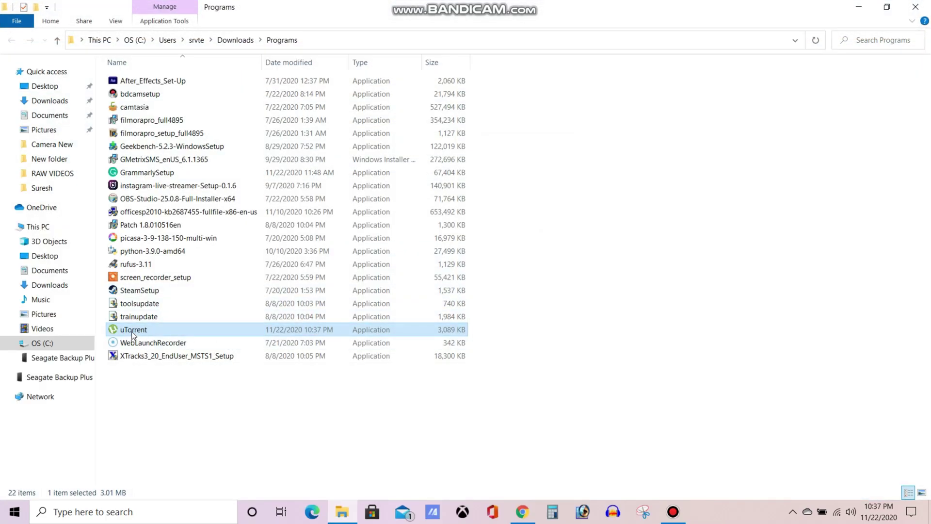
Install µTorrent 3.5.5 from uTorrent.exe with all default options, launching it on finish.
{"action": "double_click", "coordinate": [132, 331]}
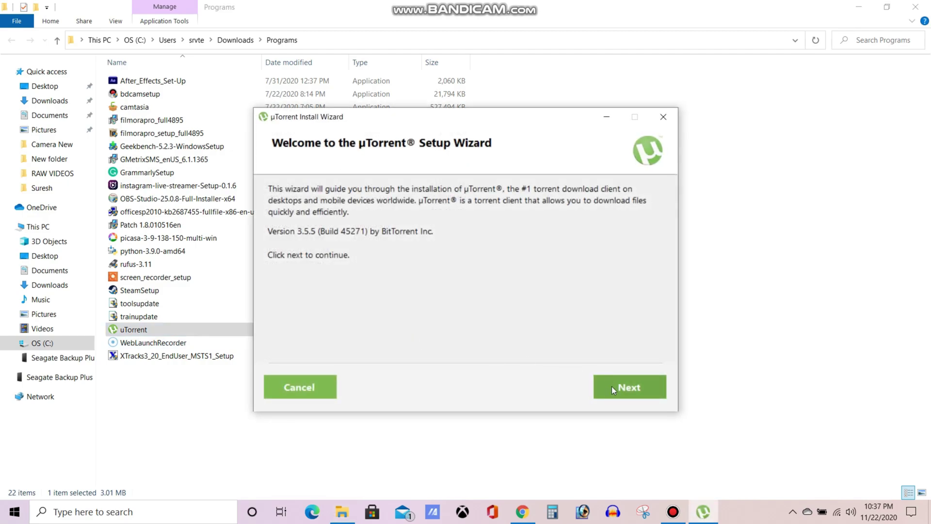
{"action": "left_click", "coordinate": [612, 386]}
{"action": "left_click", "coordinate": [612, 387]}
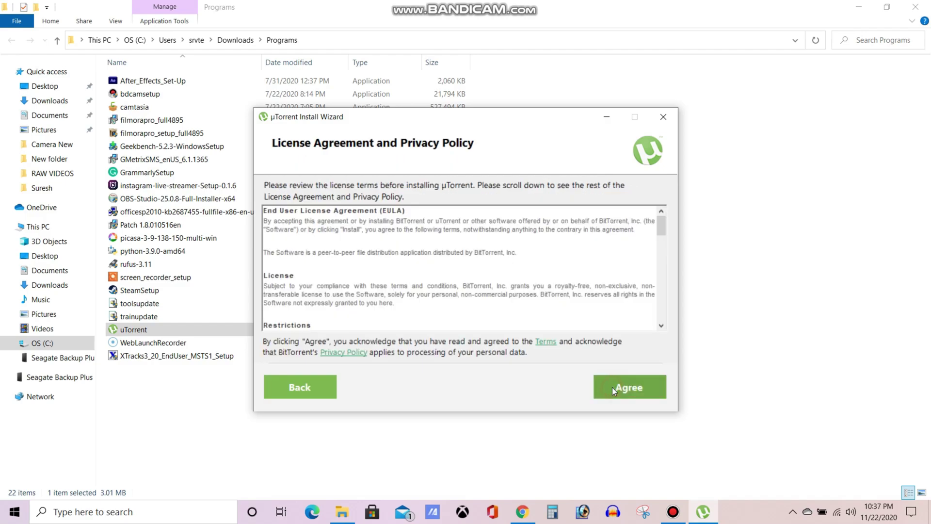
{"action": "left_click", "coordinate": [612, 387]}
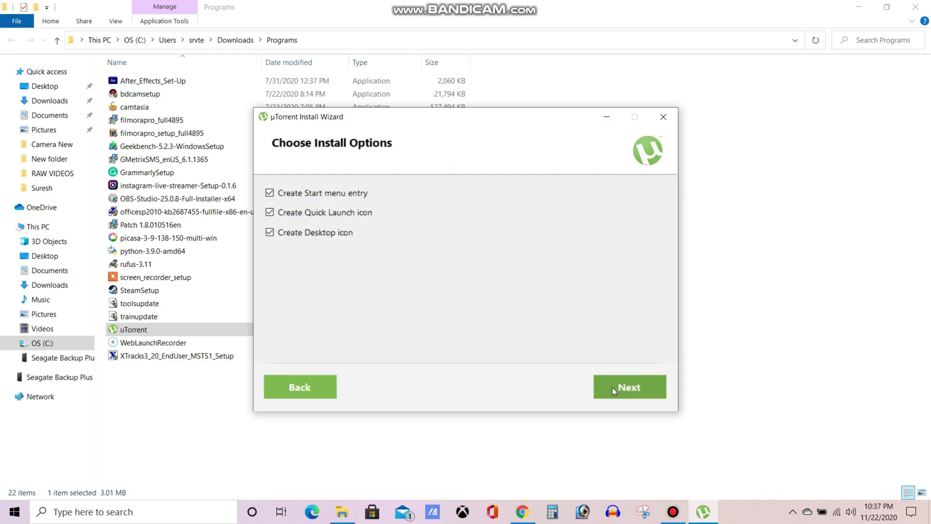
{"action": "left_click", "coordinate": [612, 387]}
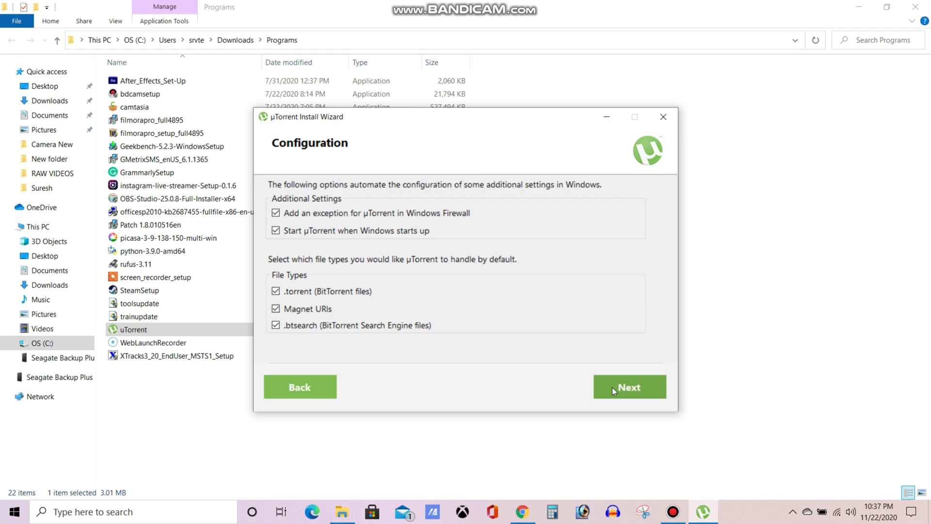
{"action": "left_click", "coordinate": [612, 387]}
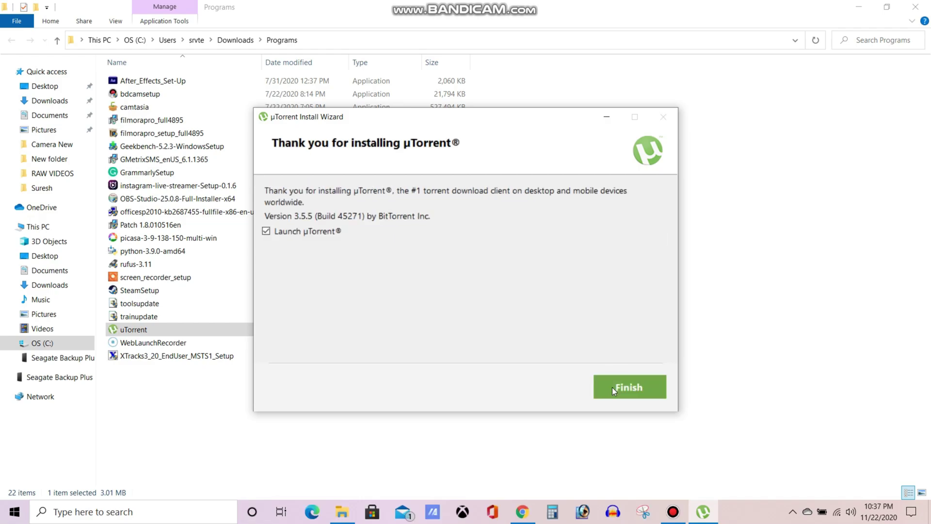
{"action": "left_click", "coordinate": [627, 391]}
Close the Programs folder, µTorrent and Chrome, leaving just the desktop.
{"action": "left_click", "coordinate": [916, 6]}
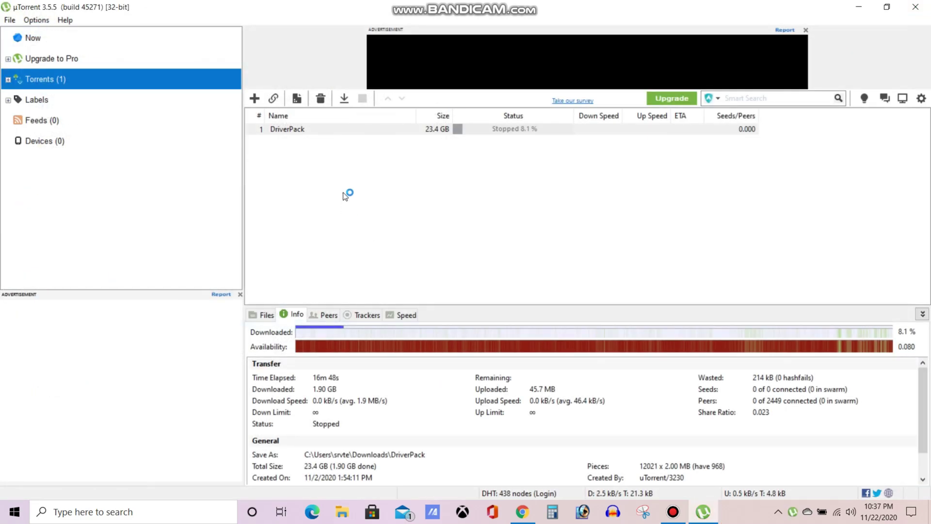
{"action": "left_click", "coordinate": [910, 8]}
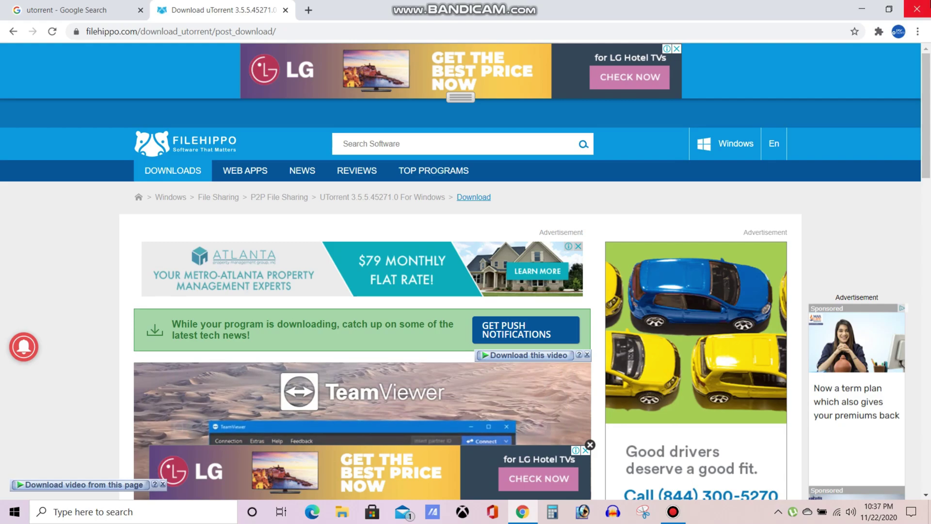
{"action": "left_click", "coordinate": [917, 9]}
{"action": "right_click", "coordinate": [494, 310]}
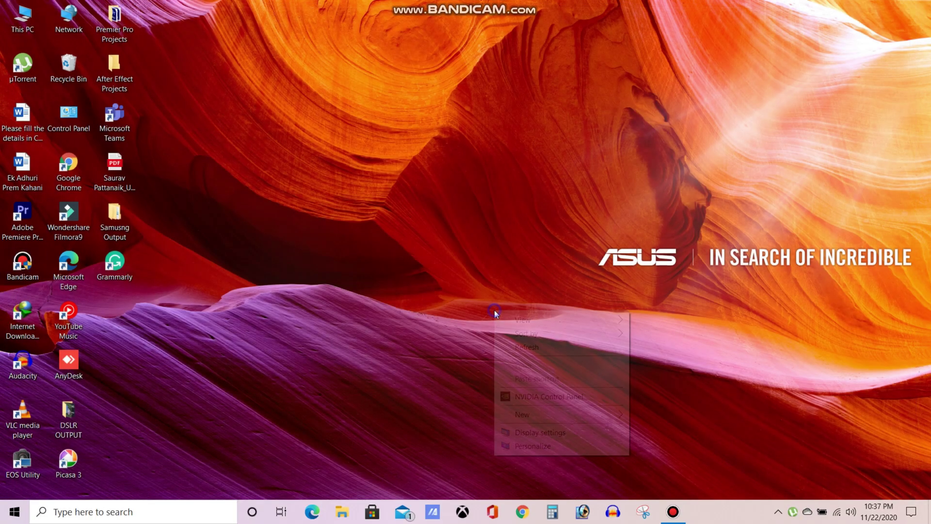
Refresh the desktop, then Google 'drp' in Chrome to find the DriverPack Solution site.
{"action": "left_click", "coordinate": [527, 347]}
{"action": "left_click", "coordinate": [523, 512]}
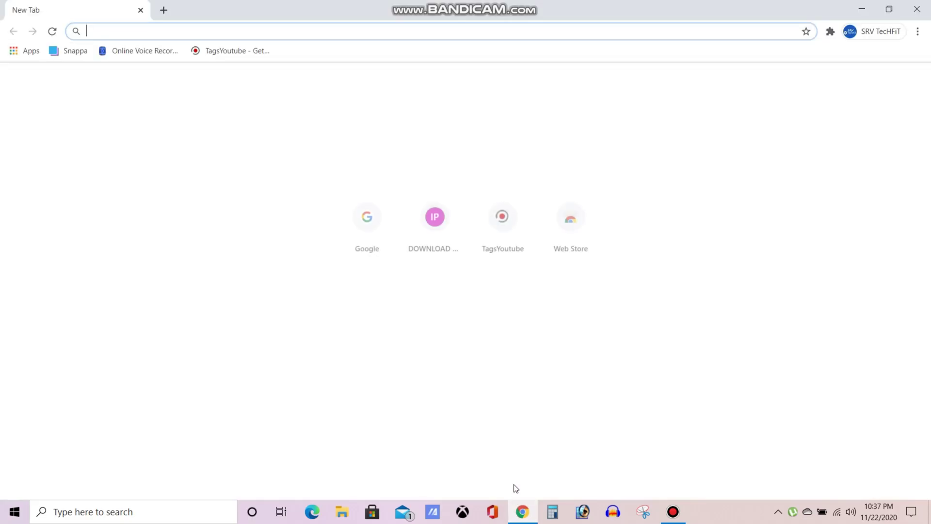
{"action": "left_click", "coordinate": [366, 217]}
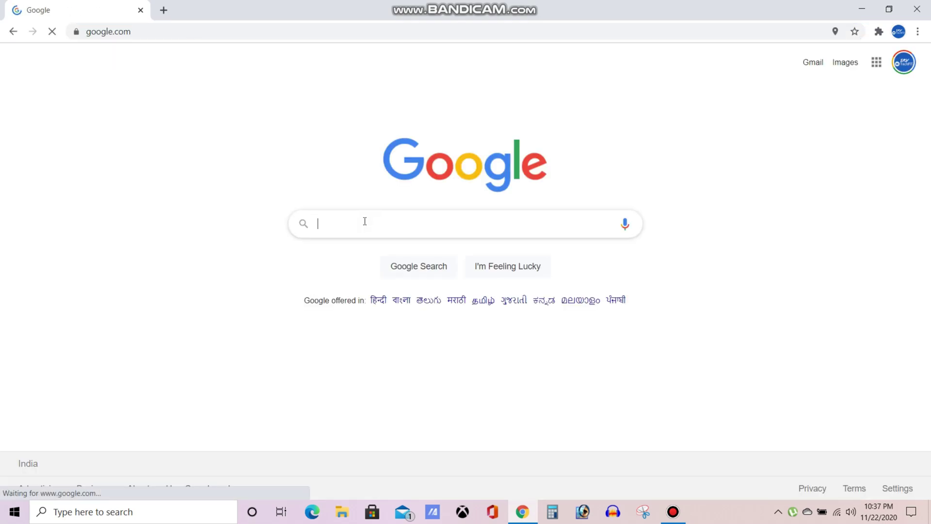
{"action": "type", "text": "drp"}
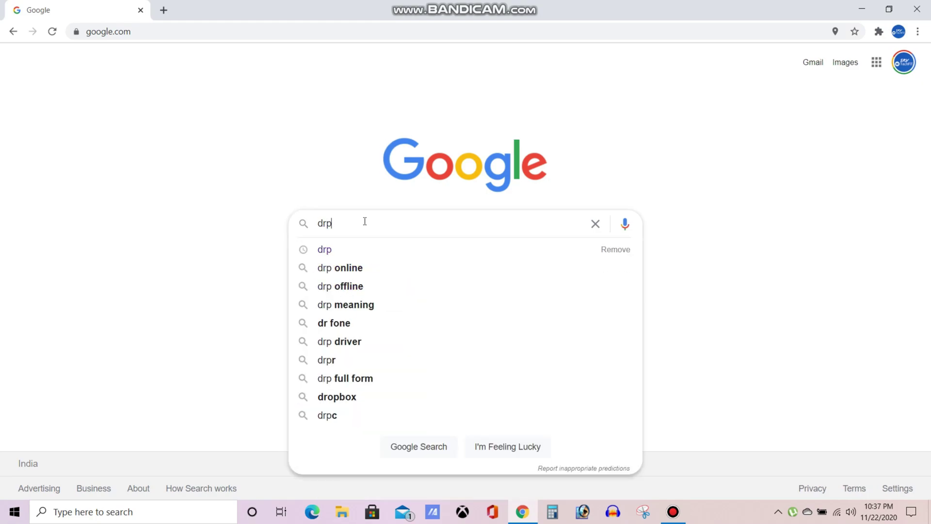
{"action": "key", "text": "Return"}
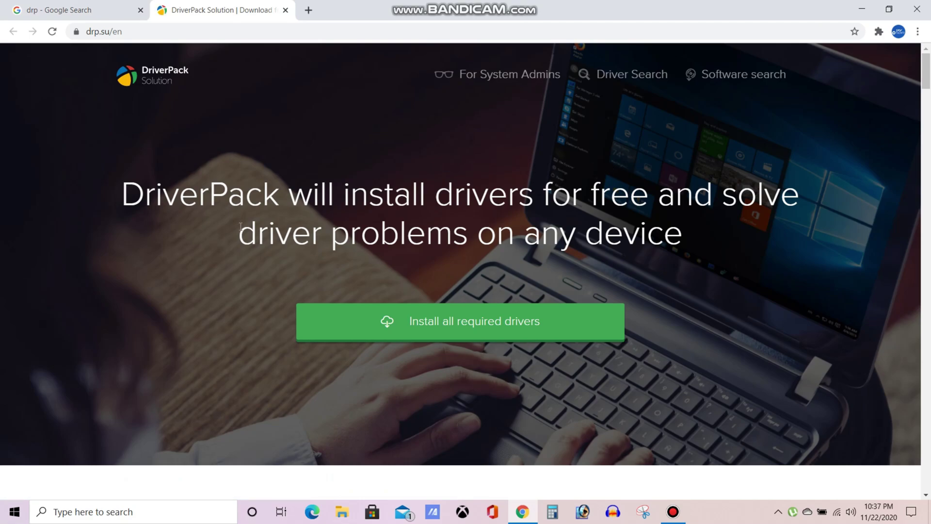
Scroll through the drp.su/en DriverPack homepage and back up to the top.
{"action": "scroll", "coordinate": [240, 226], "scroll_direction": "down", "scroll_amount": 10}
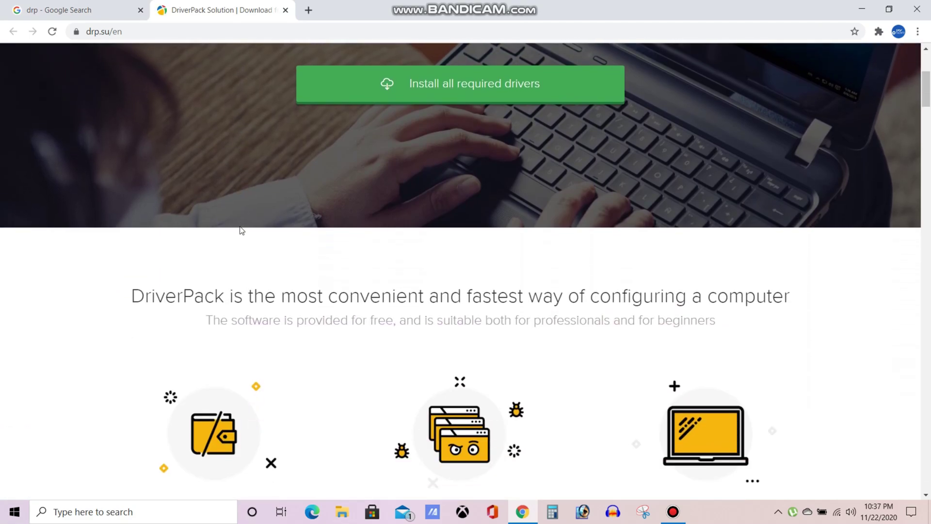
{"action": "scroll", "coordinate": [242, 231], "scroll_direction": "down", "scroll_amount": 10}
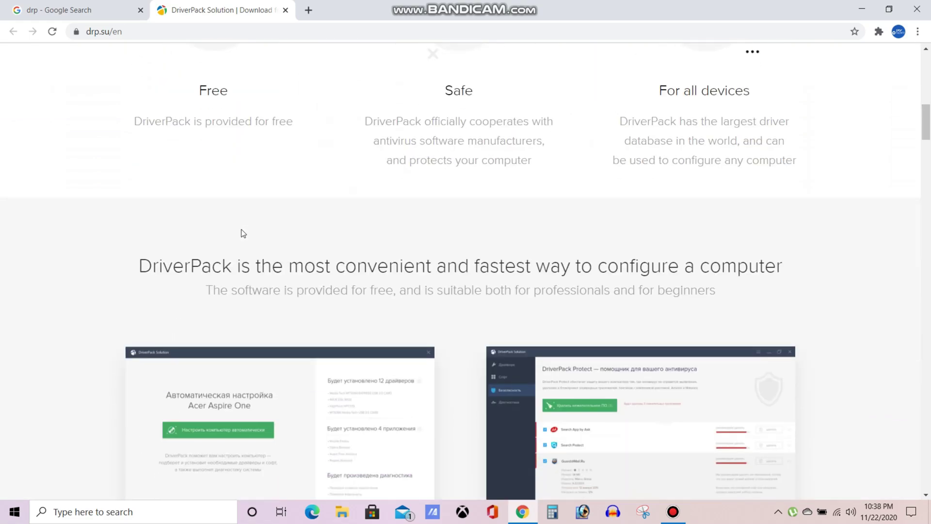
{"action": "scroll", "coordinate": [243, 234], "scroll_direction": "down", "scroll_amount": 10}
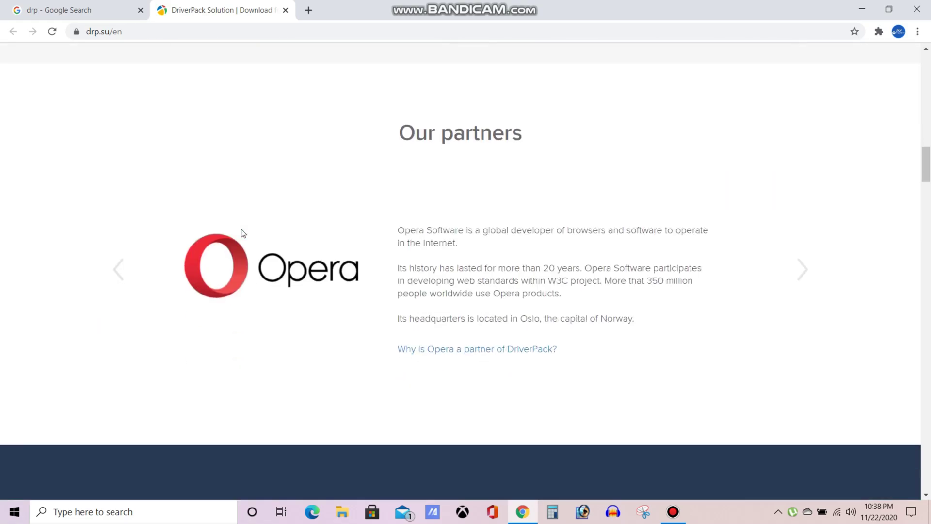
{"action": "scroll", "coordinate": [243, 234], "scroll_direction": "down", "scroll_amount": 10}
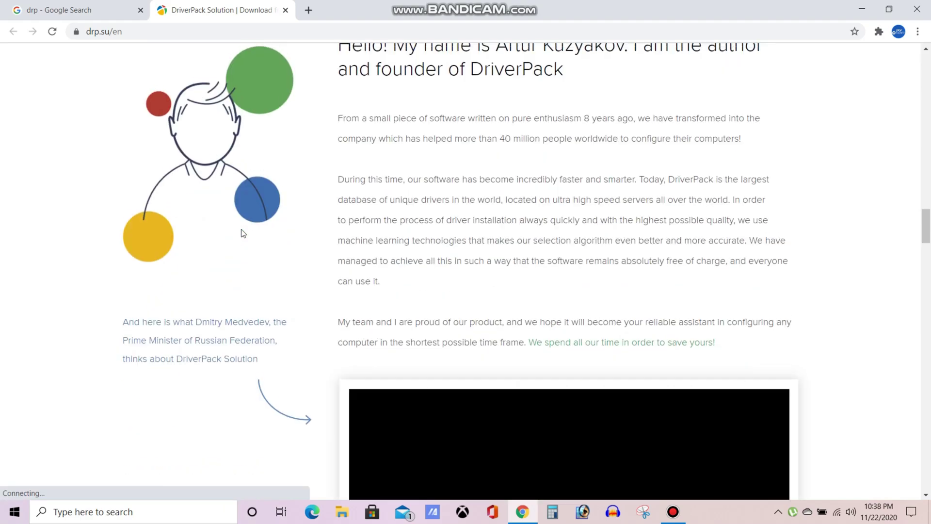
{"action": "scroll", "coordinate": [243, 234], "scroll_direction": "down", "scroll_amount": 10}
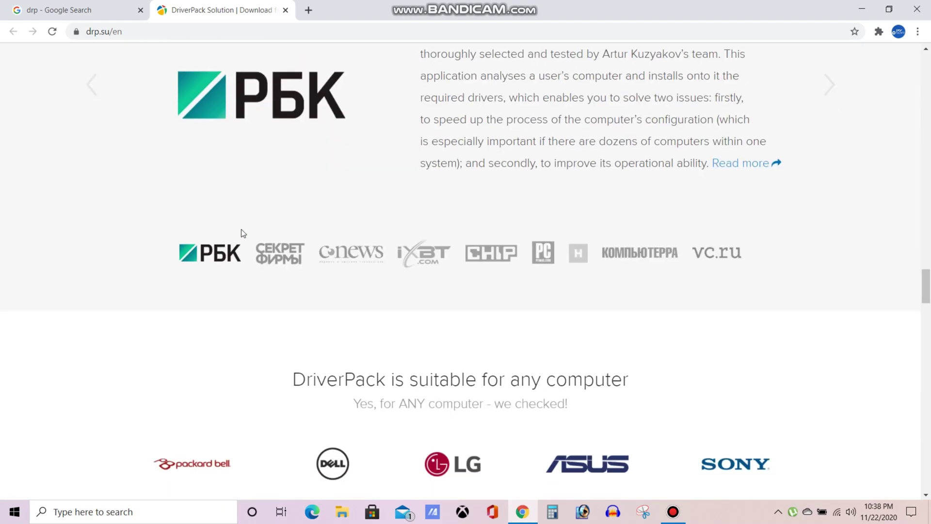
{"action": "scroll", "coordinate": [243, 234], "scroll_direction": "down", "scroll_amount": 1}
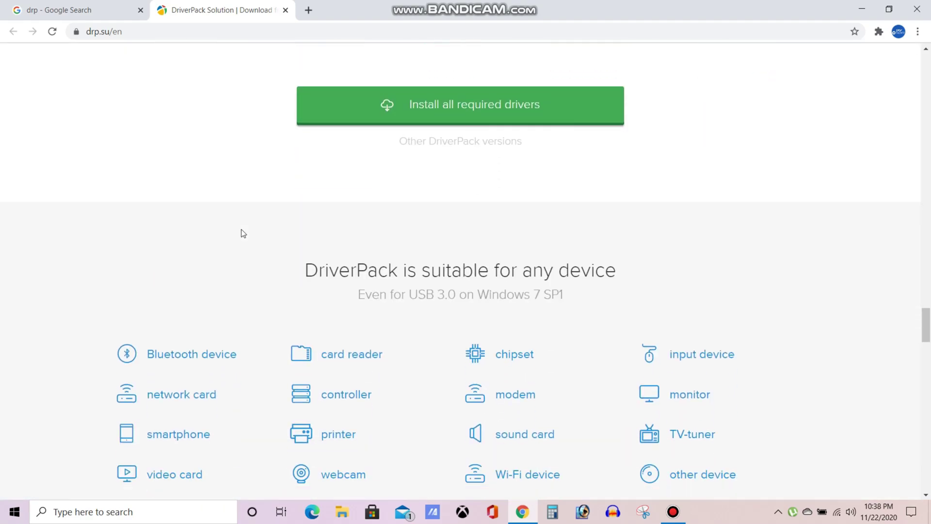
{"action": "scroll", "coordinate": [243, 234], "scroll_direction": "down", "scroll_amount": 1}
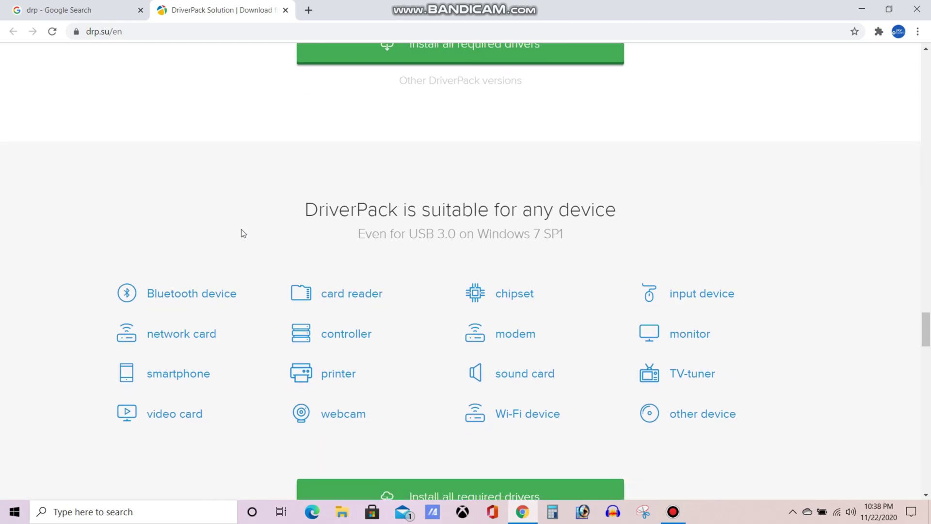
{"action": "scroll", "coordinate": [243, 234], "scroll_direction": "down", "scroll_amount": 6}
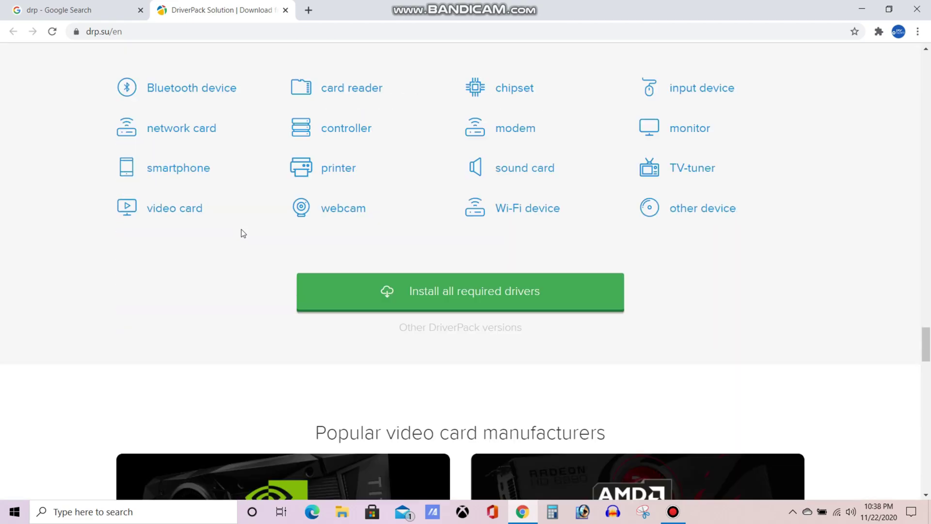
{"action": "scroll", "coordinate": [241, 229], "scroll_direction": "up", "scroll_amount": 4}
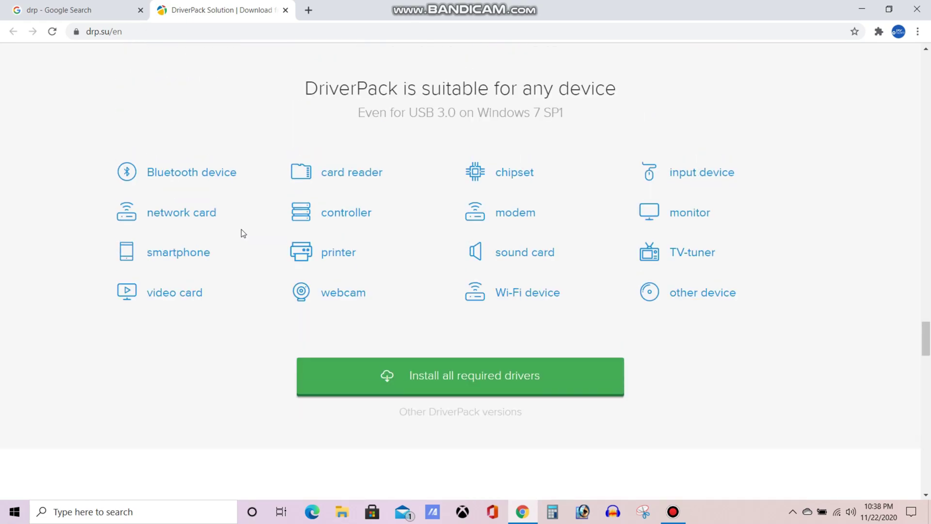
{"action": "scroll", "coordinate": [241, 229], "scroll_direction": "down", "scroll_amount": 7}
{"action": "scroll", "coordinate": [242, 233], "scroll_direction": "down", "scroll_amount": 3}
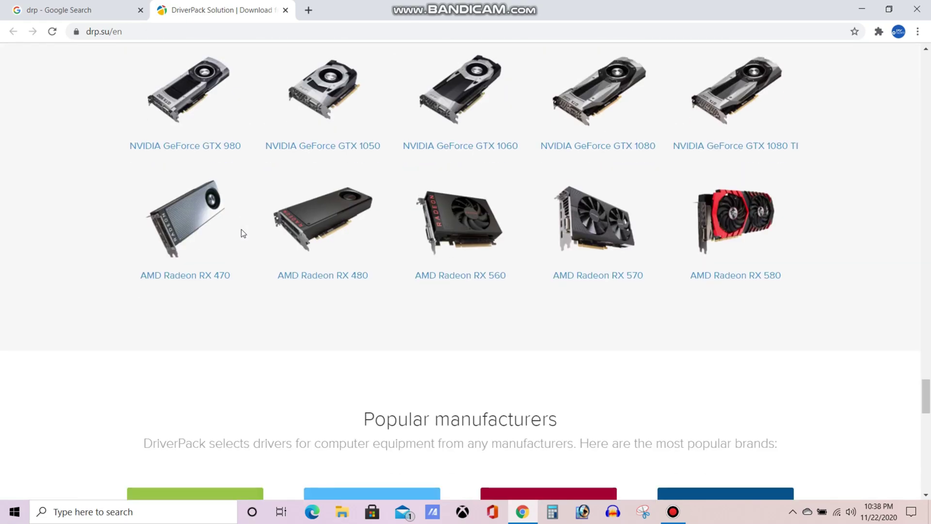
{"action": "scroll", "coordinate": [243, 233], "scroll_direction": "down", "scroll_amount": 20}
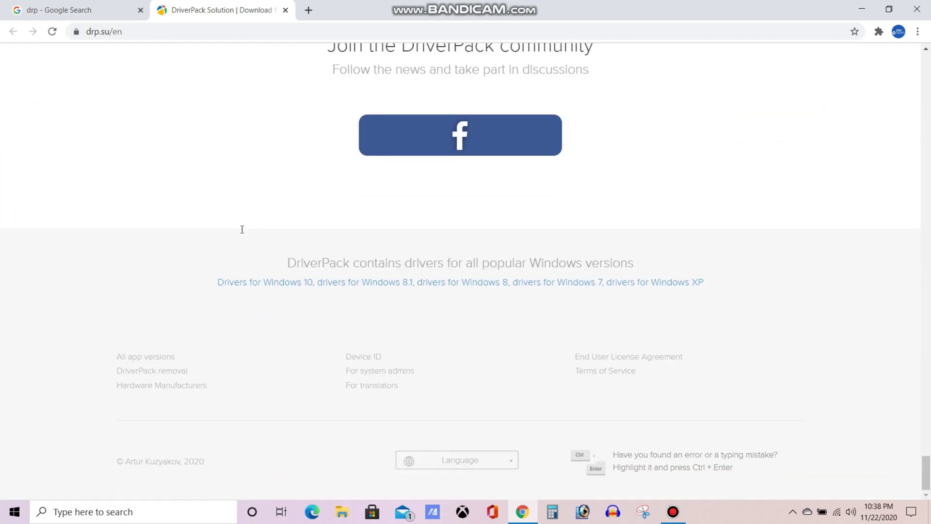
{"action": "scroll", "coordinate": [243, 233], "scroll_direction": "up", "scroll_amount": 7}
{"action": "scroll", "coordinate": [243, 234], "scroll_direction": "down", "scroll_amount": 6}
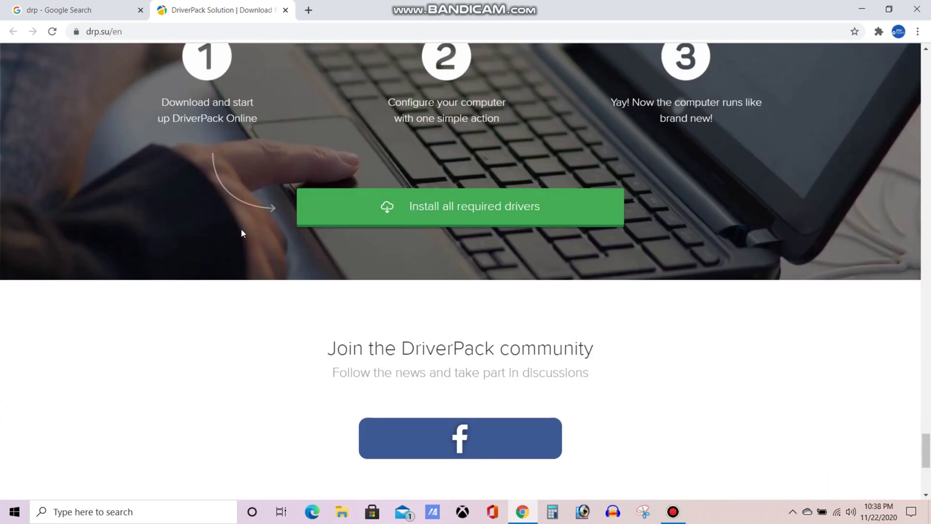
{"action": "scroll", "coordinate": [243, 234], "scroll_direction": "up", "scroll_amount": 20}
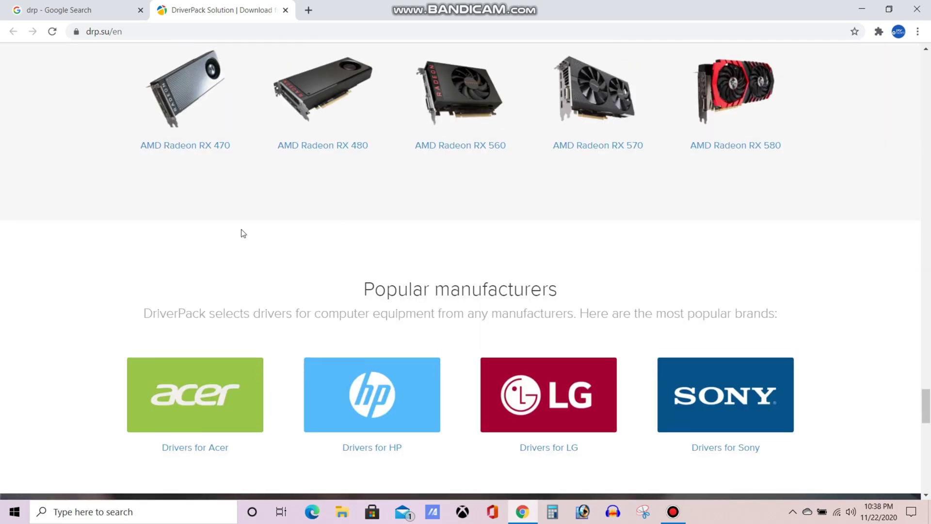
{"action": "scroll", "coordinate": [243, 233], "scroll_direction": "up", "scroll_amount": 15}
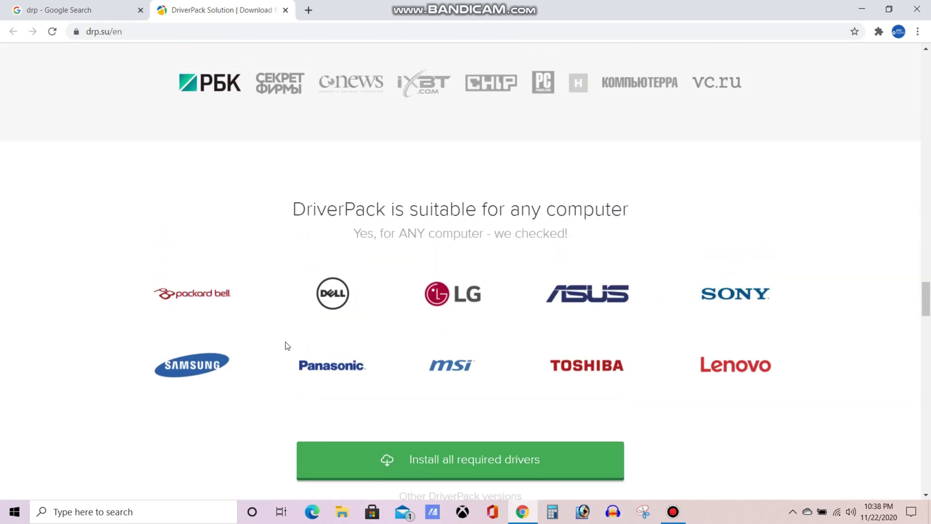
{"action": "scroll", "coordinate": [519, 258], "scroll_direction": "up", "scroll_amount": 11}
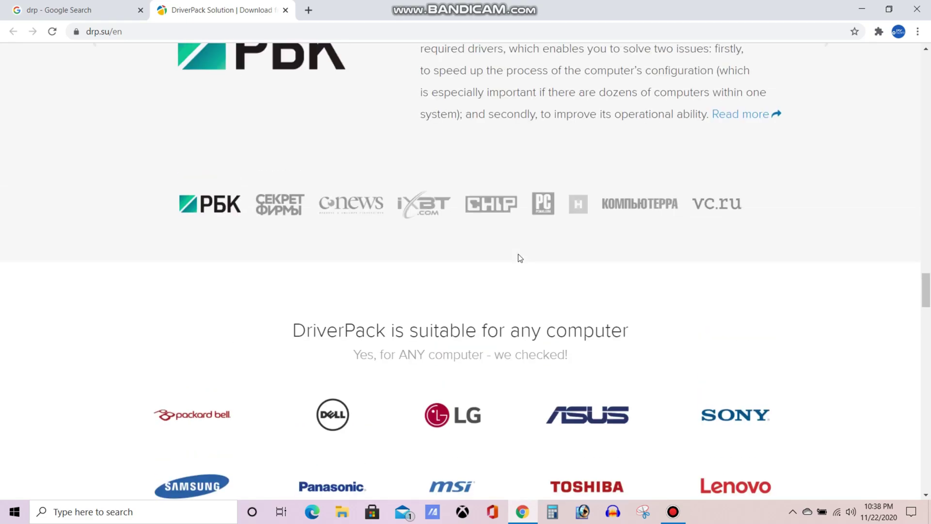
{"action": "scroll", "coordinate": [518, 258], "scroll_direction": "up", "scroll_amount": 6}
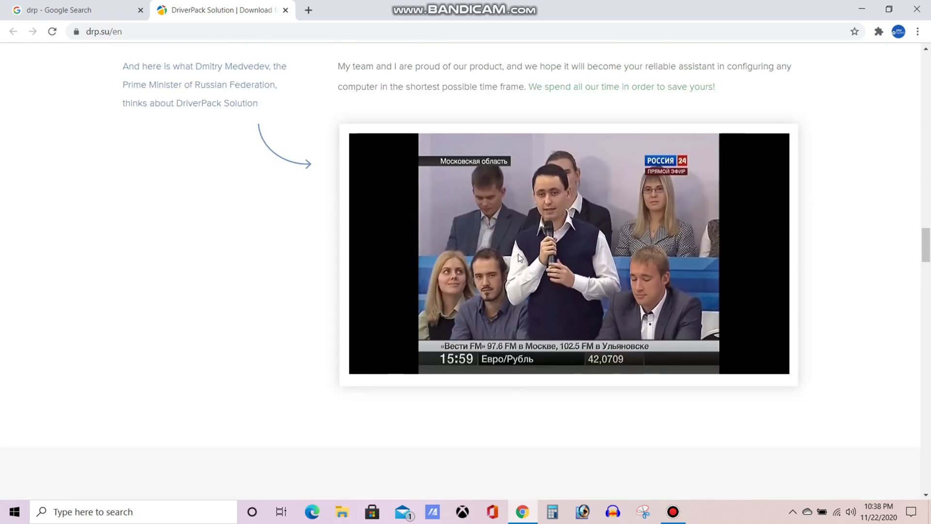
{"action": "scroll", "coordinate": [518, 257], "scroll_direction": "up", "scroll_amount": 8}
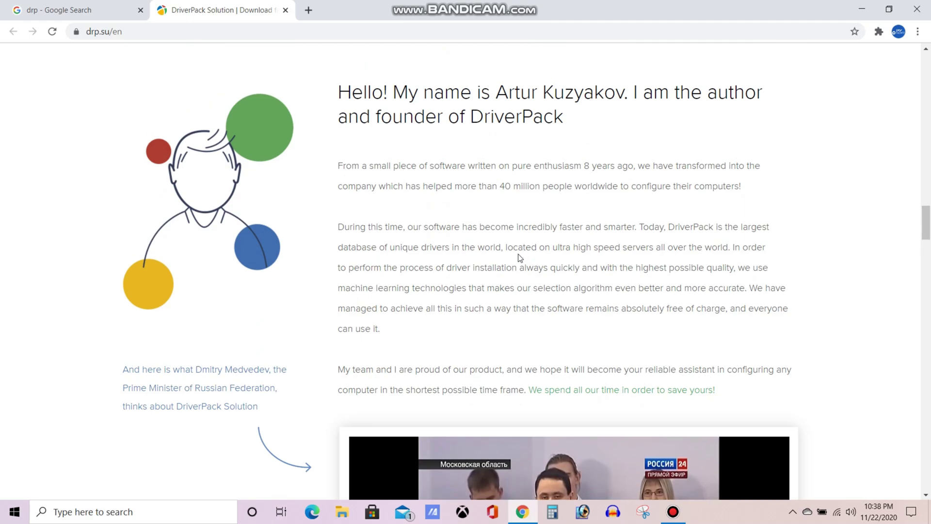
{"action": "scroll", "coordinate": [518, 257], "scroll_direction": "up", "scroll_amount": 20}
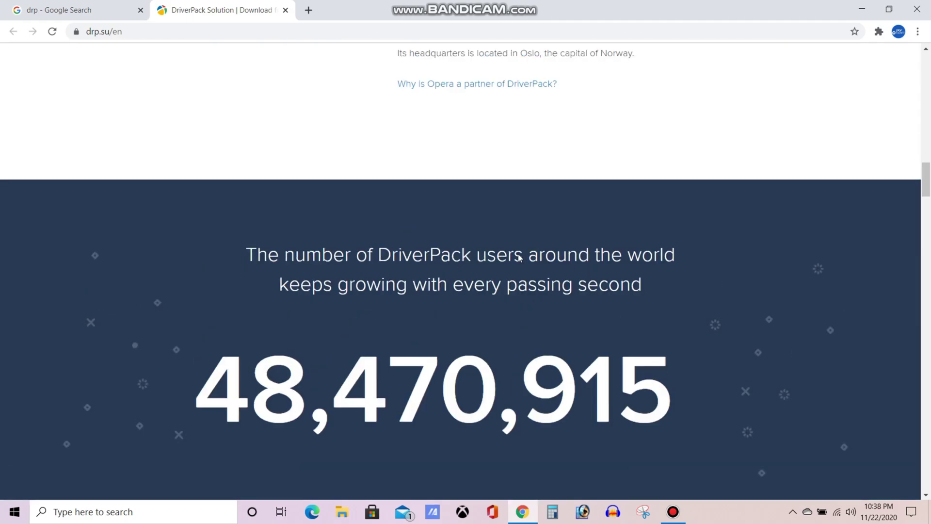
{"action": "scroll", "coordinate": [518, 257], "scroll_direction": "up", "scroll_amount": 11}
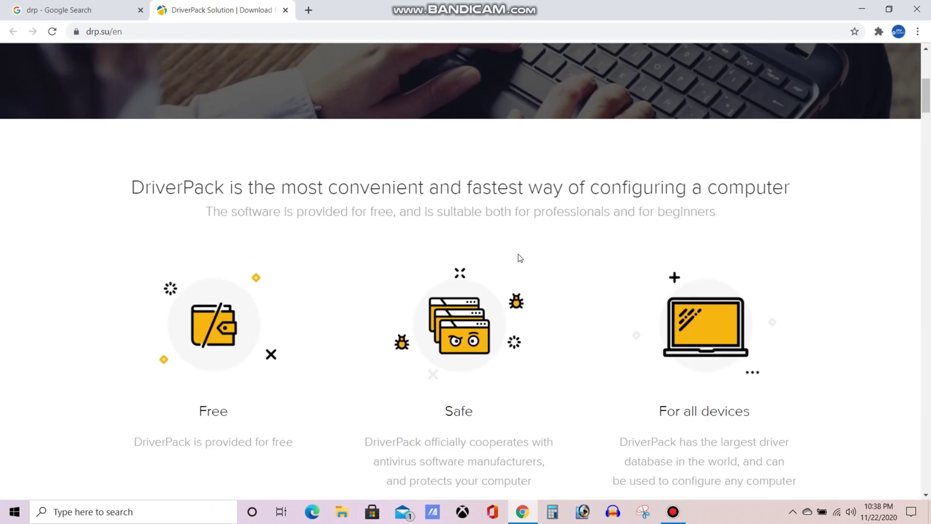
{"action": "scroll", "coordinate": [518, 255], "scroll_direction": "down", "scroll_amount": 8}
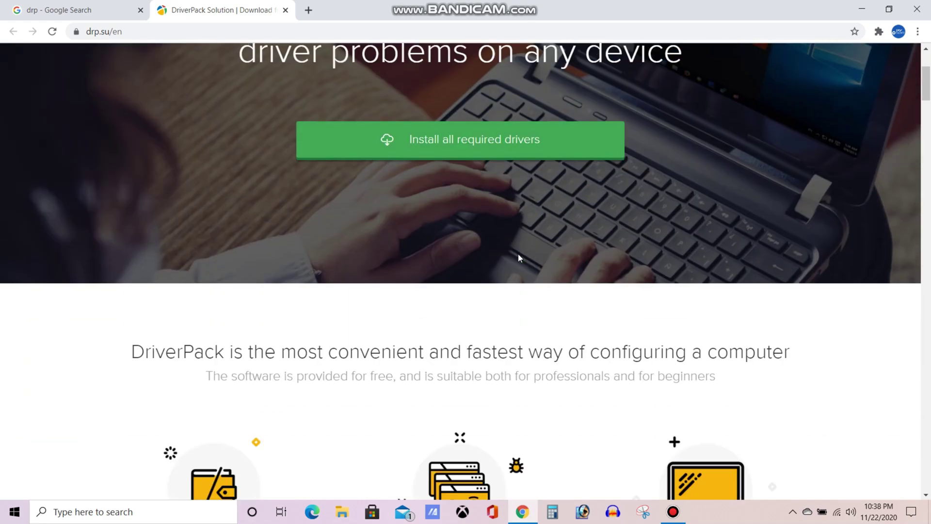
{"action": "scroll", "coordinate": [518, 254], "scroll_direction": "up", "scroll_amount": 8}
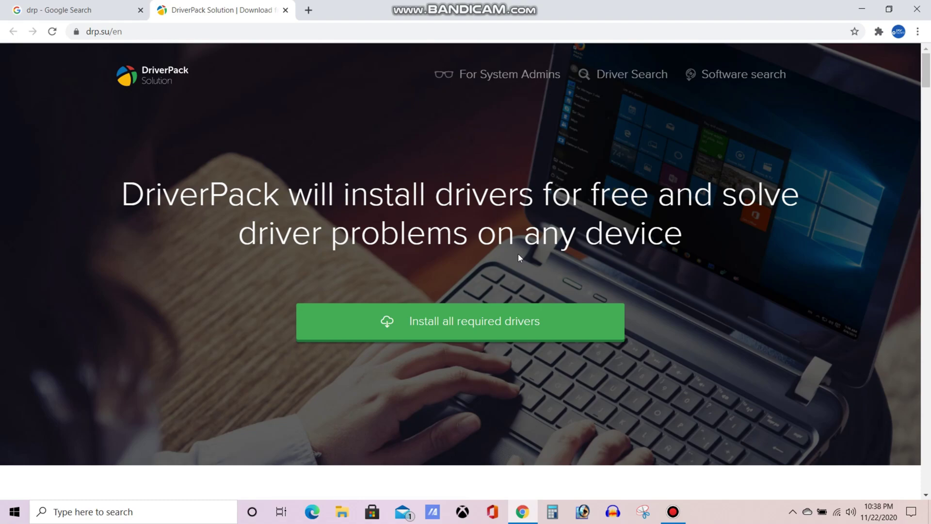
{"action": "scroll", "coordinate": [518, 254], "scroll_direction": "down", "scroll_amount": 8}
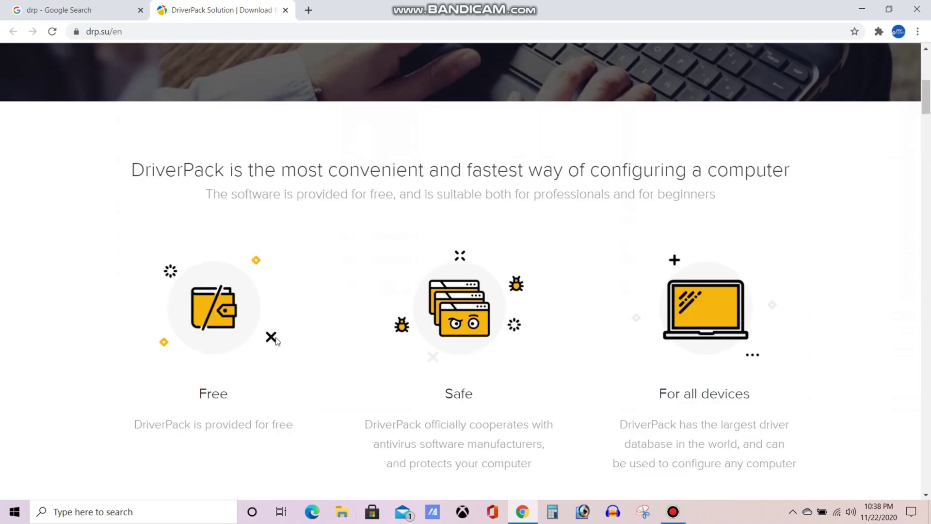
{"action": "scroll", "coordinate": [256, 296], "scroll_direction": "up", "scroll_amount": 8}
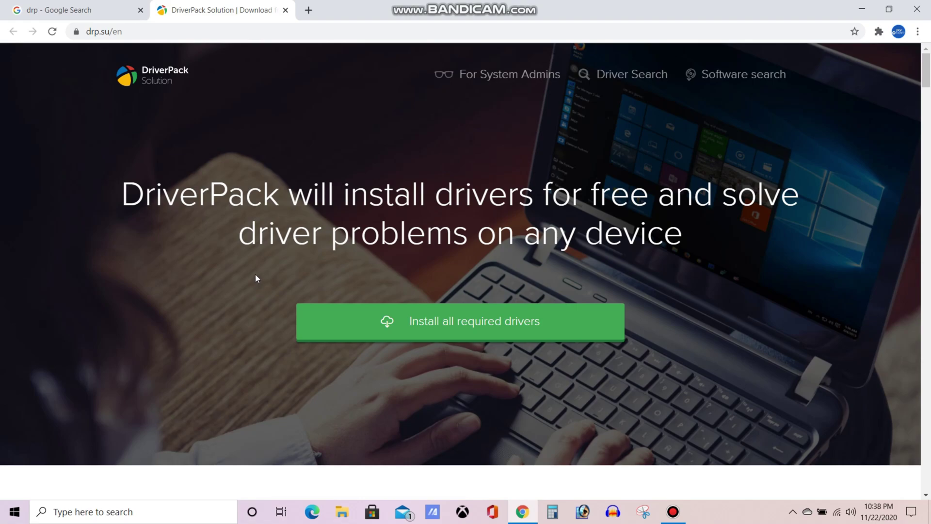
Close the DriverPack homepage tab and open the DriverPack Offline Full result in a new tab.
{"action": "left_click", "coordinate": [286, 10]}
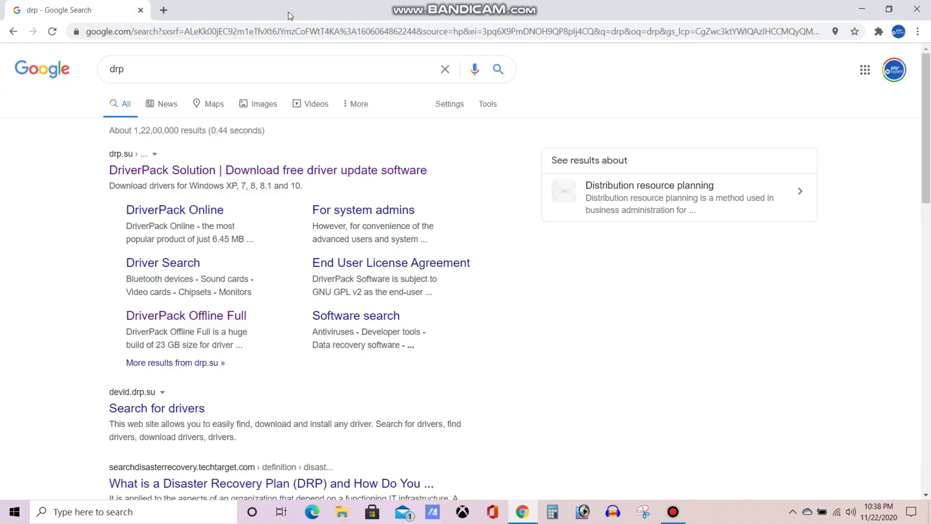
{"action": "left_click", "coordinate": [154, 63]}
{"action": "left_click", "coordinate": [20, 149]}
{"action": "right_click", "coordinate": [171, 320]}
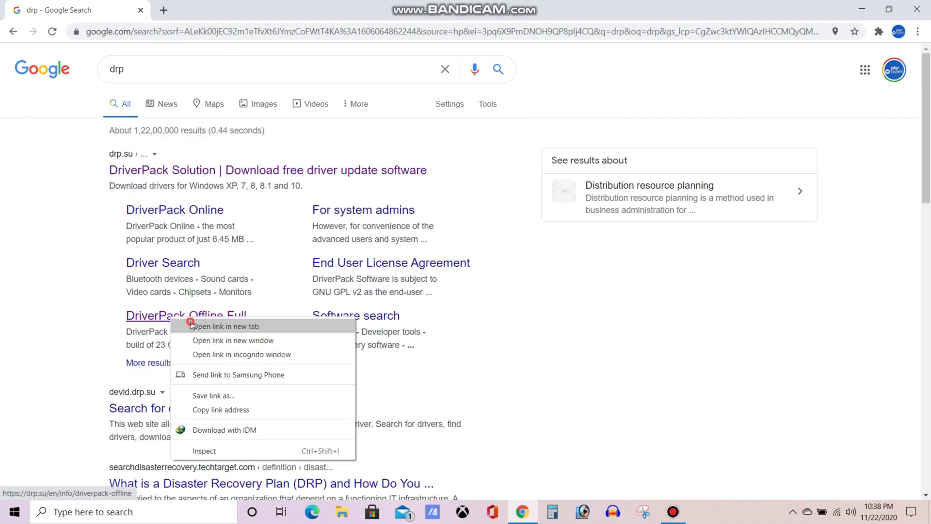
{"action": "left_click", "coordinate": [204, 326]}
{"action": "left_click", "coordinate": [236, 4]}
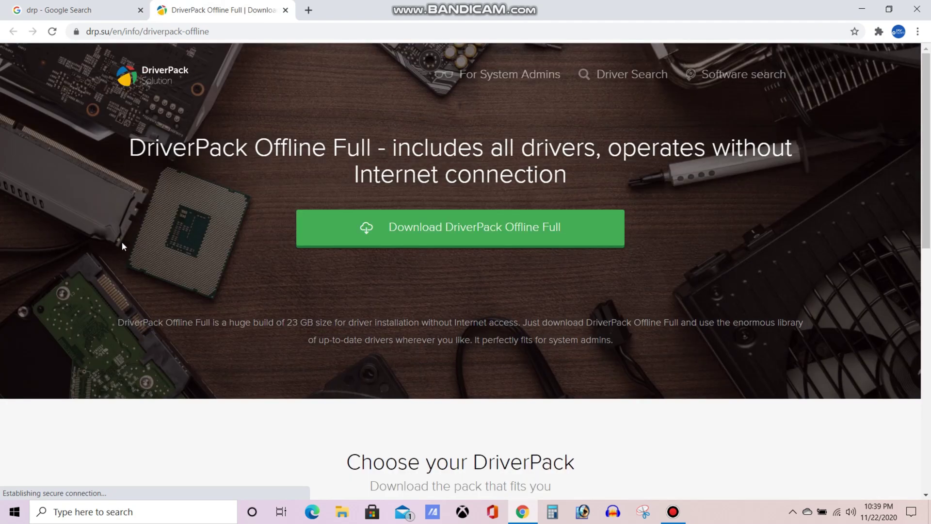
Download the DriverPack Offline Full torrent, keep it despite the warning, and open it.
{"action": "left_click", "coordinate": [427, 235]}
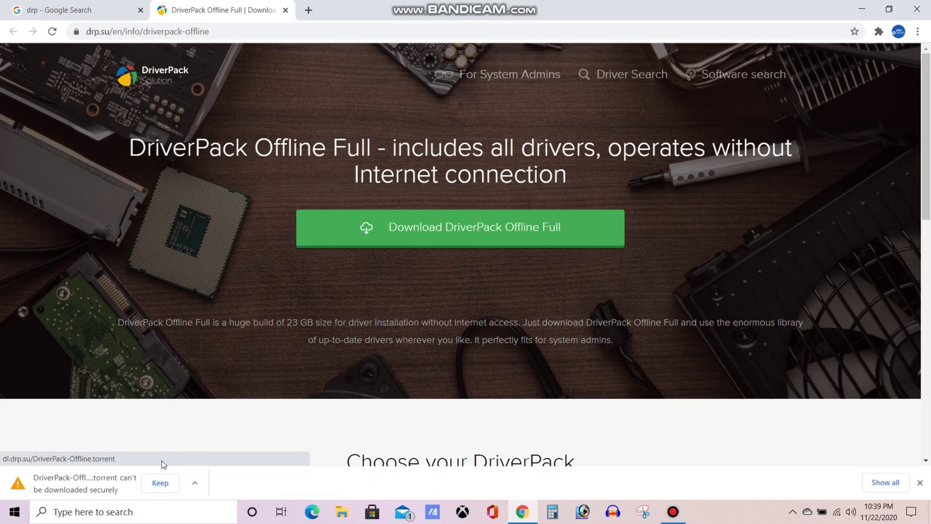
{"action": "left_click", "coordinate": [161, 483]}
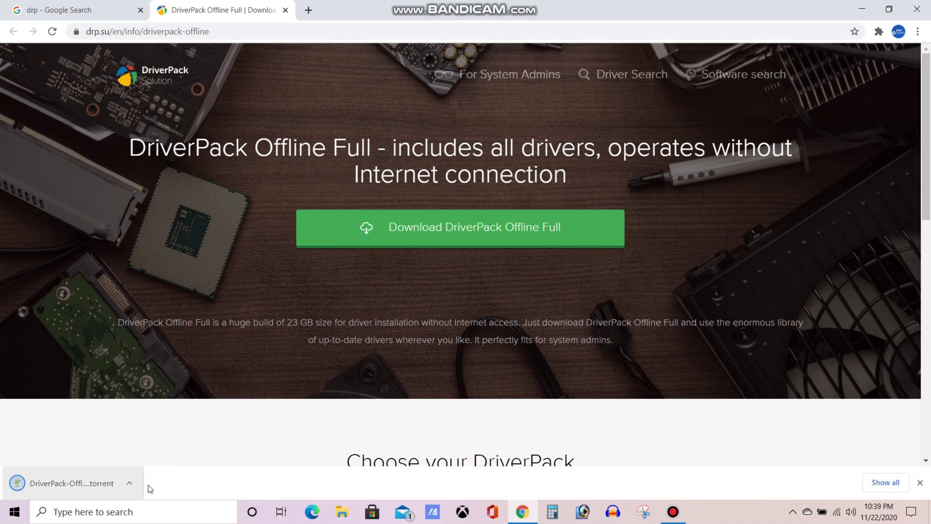
{"action": "left_click", "coordinate": [65, 487]}
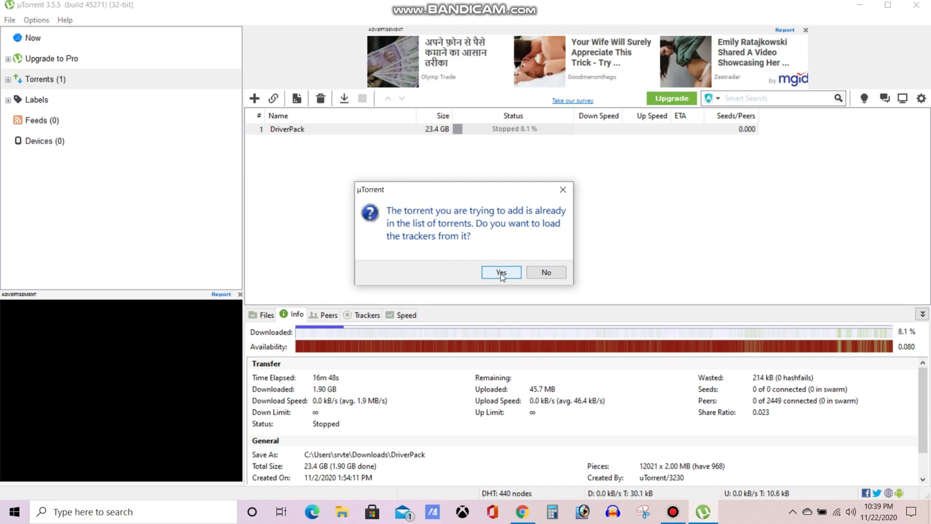
Decline loading trackers, remove the existing DriverPack torrent from µTorrent, and close µTorrent.
{"action": "left_click", "coordinate": [539, 273]}
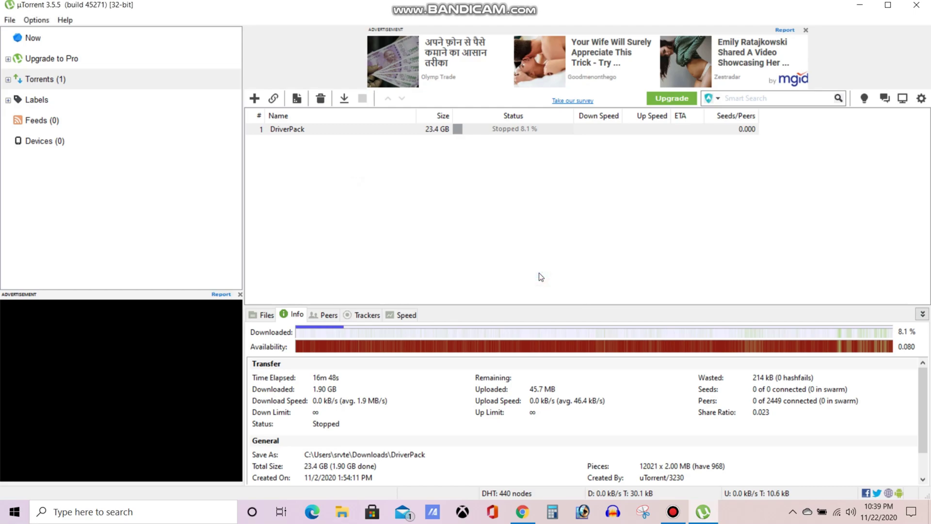
{"action": "right_click", "coordinate": [380, 132]}
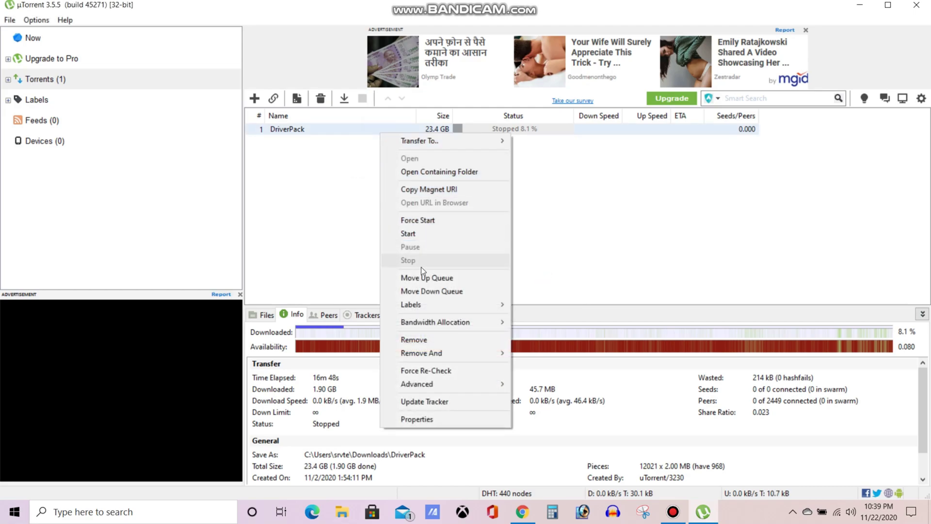
{"action": "left_click", "coordinate": [423, 338]}
{"action": "left_click", "coordinate": [492, 270]}
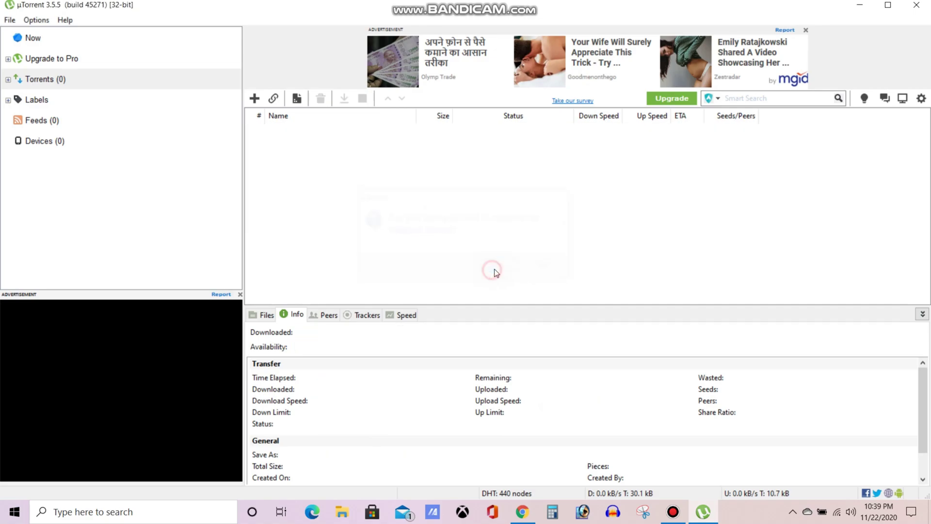
{"action": "left_click", "coordinate": [916, 5]}
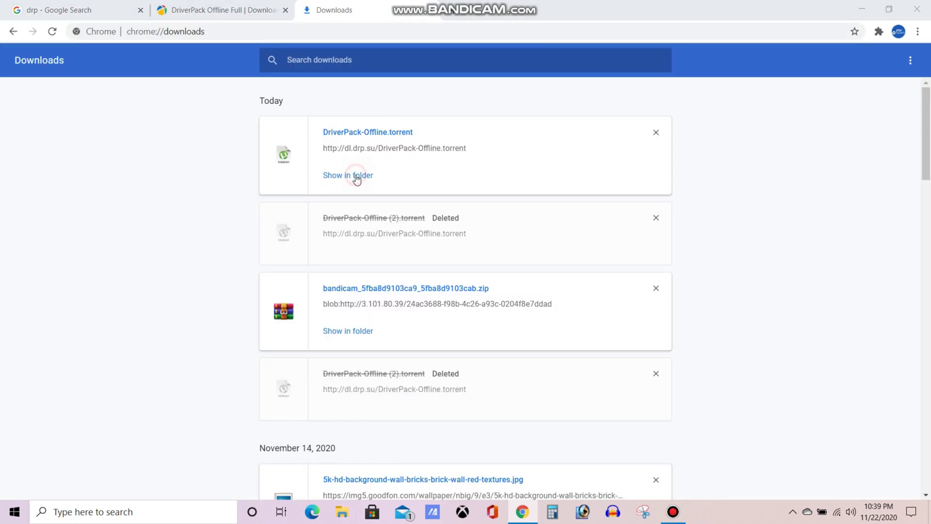
Re-add DriverPack-Offline.torrent to µTorrent and select the 23.4 GB DriverPack row as it checks.
{"action": "left_click", "coordinate": [178, 95]}
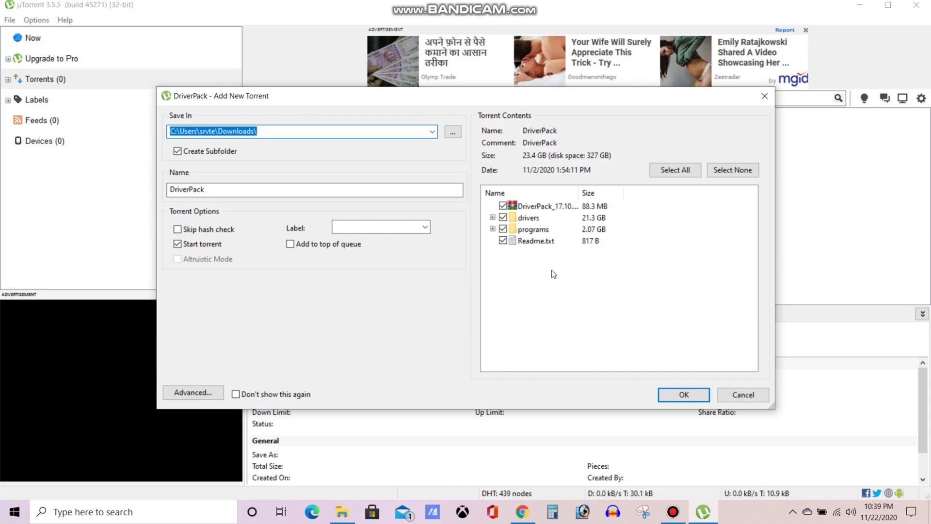
{"action": "left_click", "coordinate": [671, 394]}
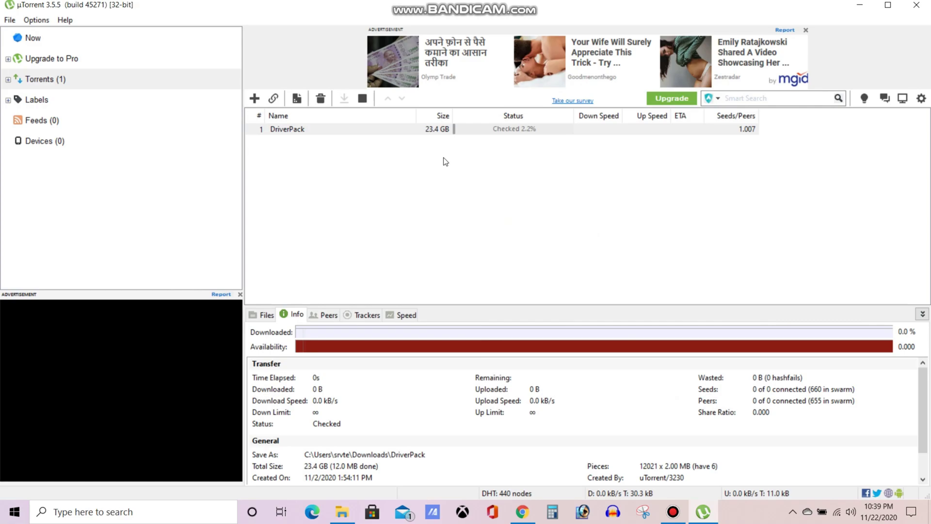
{"action": "left_click", "coordinate": [413, 129]}
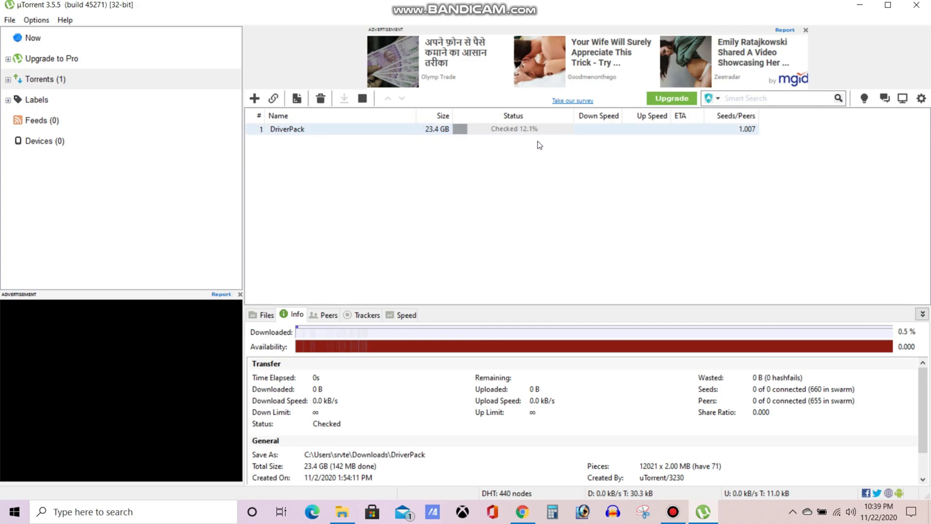
{"action": "left_click", "coordinate": [882, 6]}
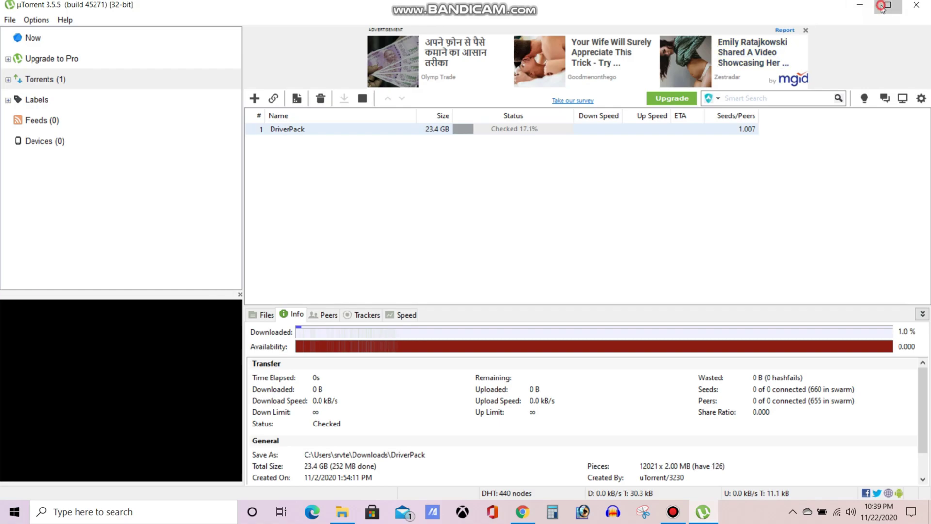
Clear the open windows and browse This PC > Seagate Backup Plus Drive (E:) > Imporatnt Softwares to the Driver Pack folder.
{"action": "left_click", "coordinate": [859, 5]}
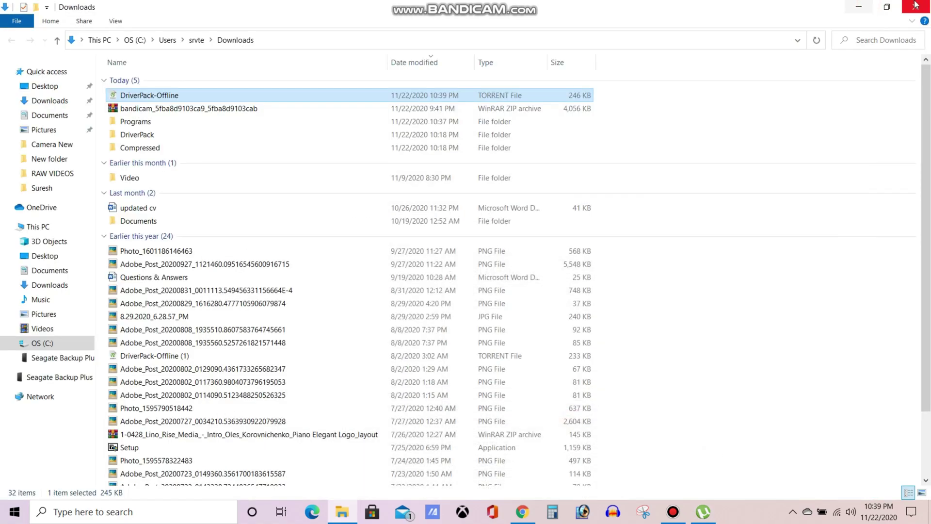
{"action": "left_click", "coordinate": [915, 5]}
{"action": "left_click", "coordinate": [870, 6]}
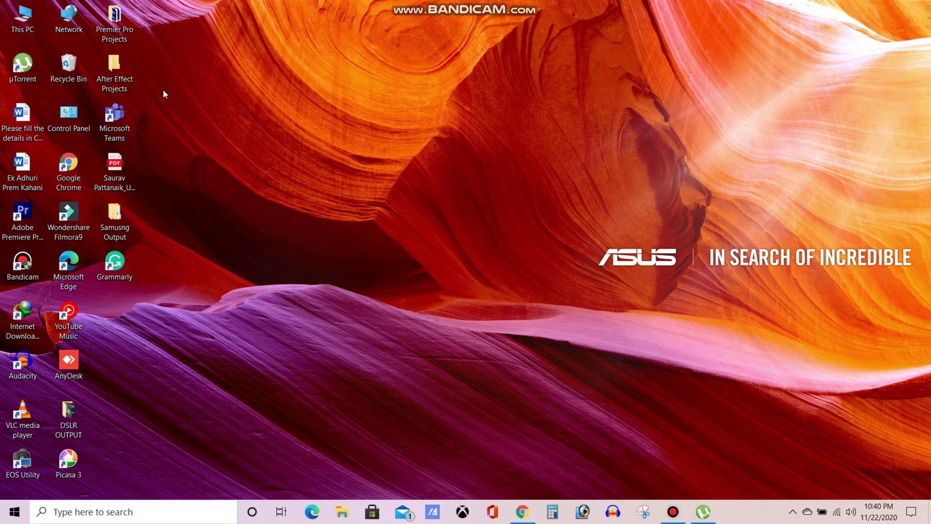
{"action": "double_click", "coordinate": [29, 29]}
{"action": "double_click", "coordinate": [366, 181]}
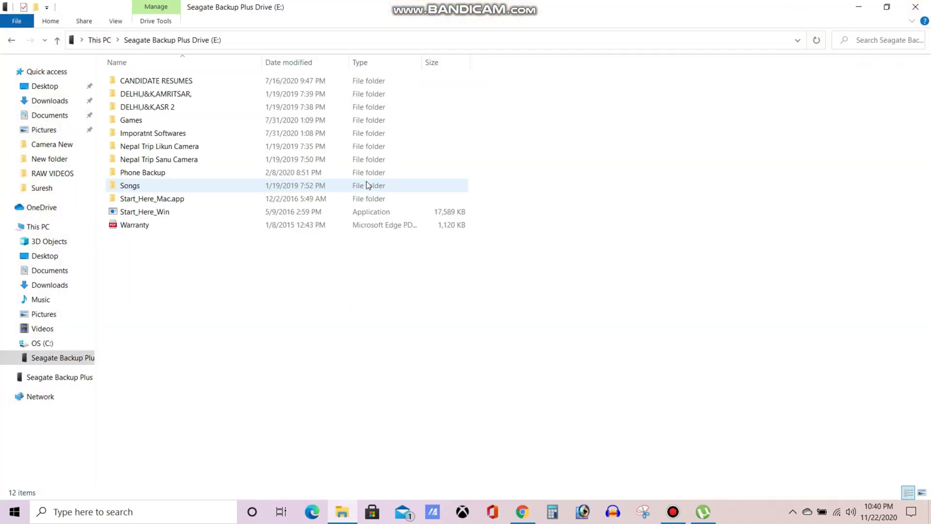
{"action": "double_click", "coordinate": [146, 133]}
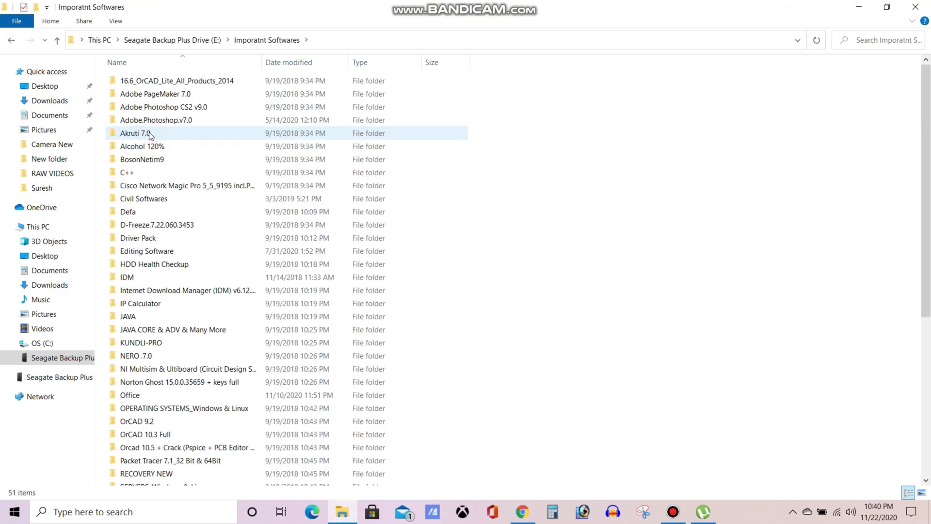
{"action": "left_click", "coordinate": [163, 240]}
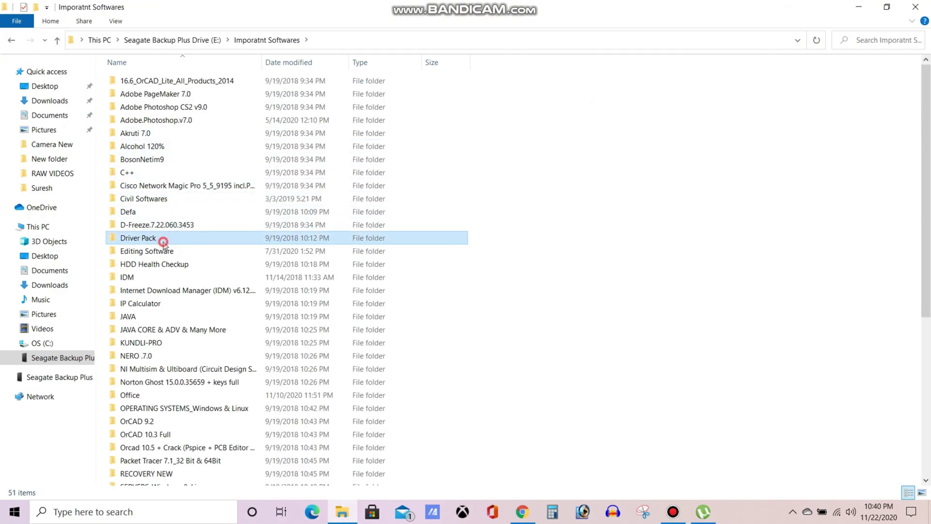
Go to Downloads\Compressed and Shift+Delete the old DriverPack_17.10.14-20071 folder, keeping its archive.
{"action": "double_click", "coordinate": [163, 241]}
{"action": "left_click", "coordinate": [916, 7]}
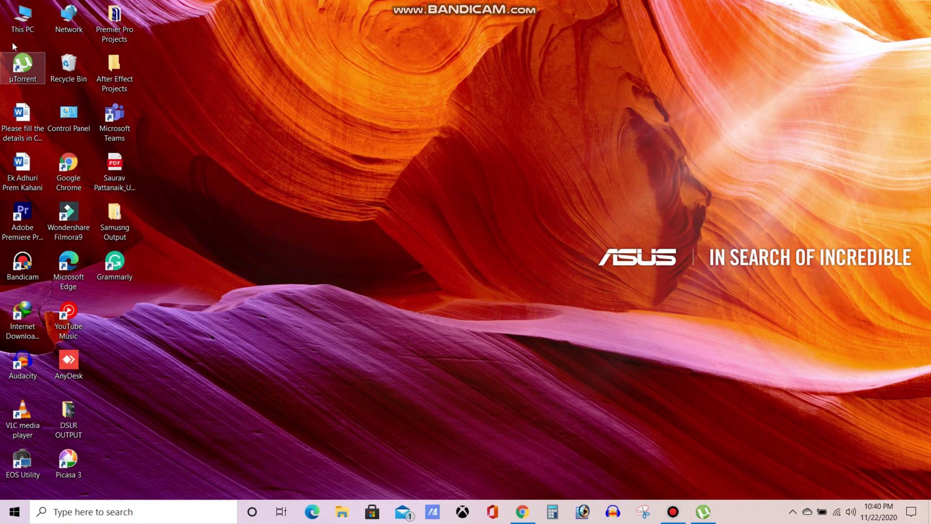
{"action": "double_click", "coordinate": [15, 30]}
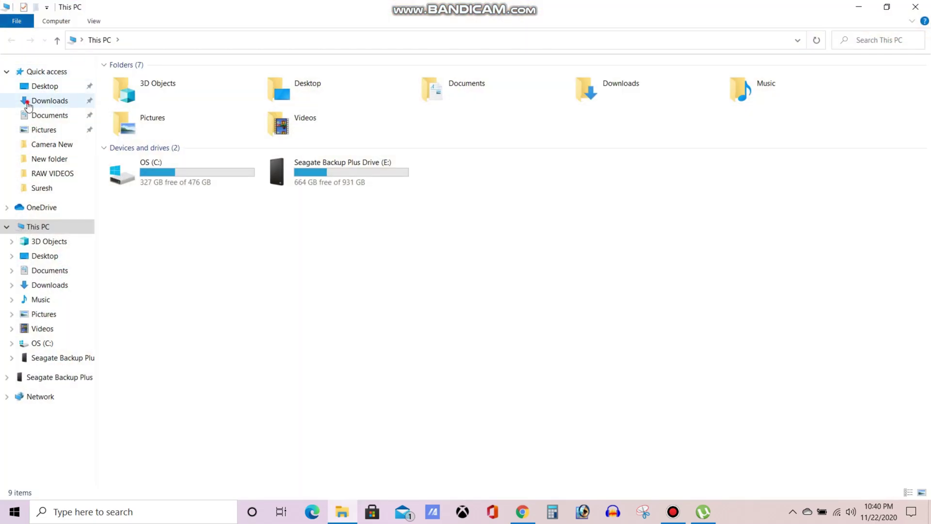
{"action": "left_click", "coordinate": [29, 106]}
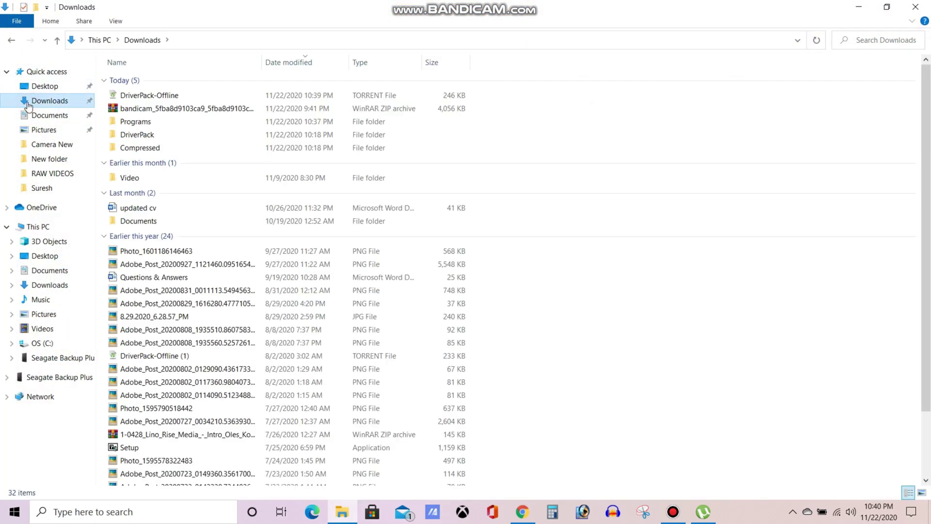
{"action": "double_click", "coordinate": [181, 149]}
{"action": "left_click", "coordinate": [193, 80]}
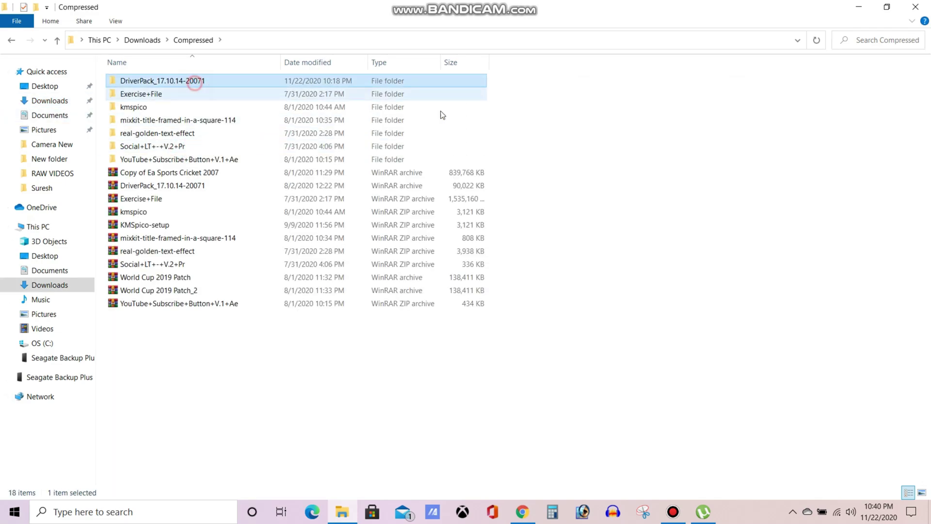
{"action": "key", "text": "shift+Delete"}
{"action": "key", "text": "Escape"}
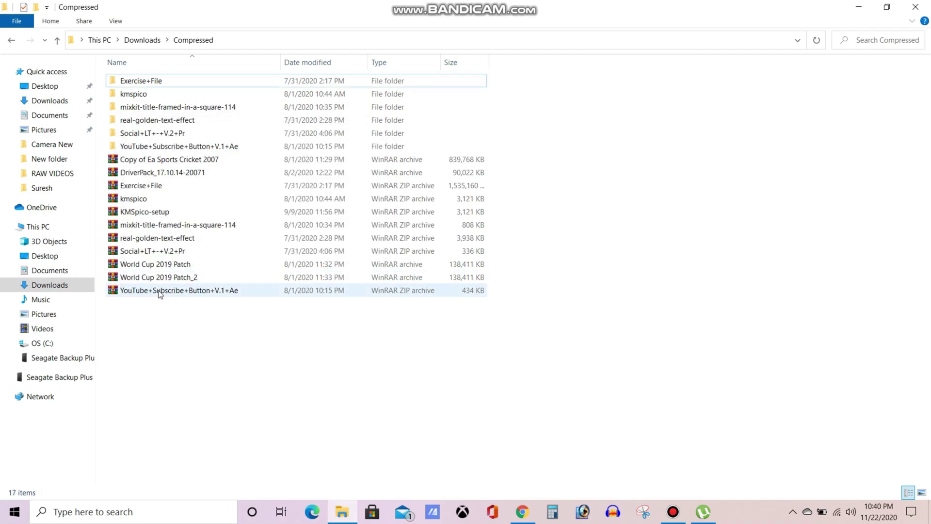
Extract the DriverPack_17.10.14-20071 archive using WinRAR's 'Extract to DriverPack_17.10.14-20071\' option.
{"action": "left_click", "coordinate": [151, 174]}
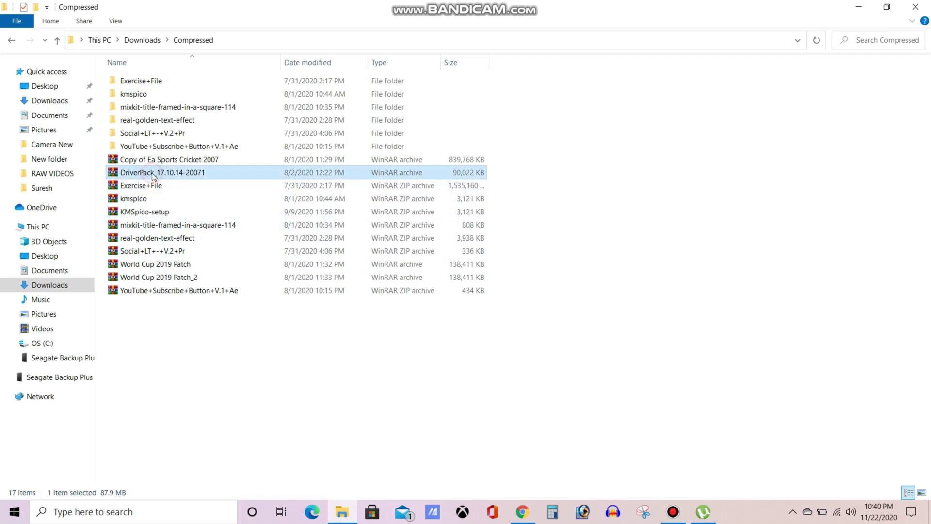
{"action": "right_click", "coordinate": [152, 174]}
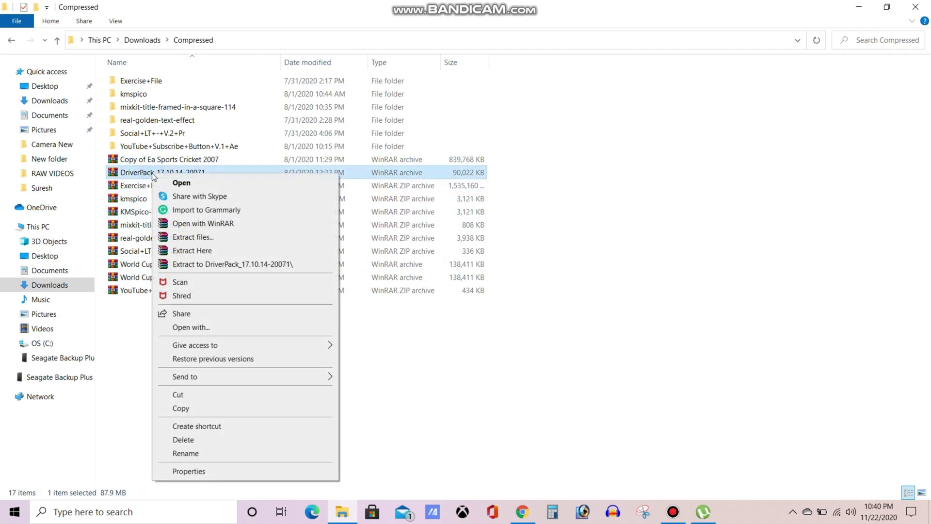
{"action": "left_click", "coordinate": [212, 266]}
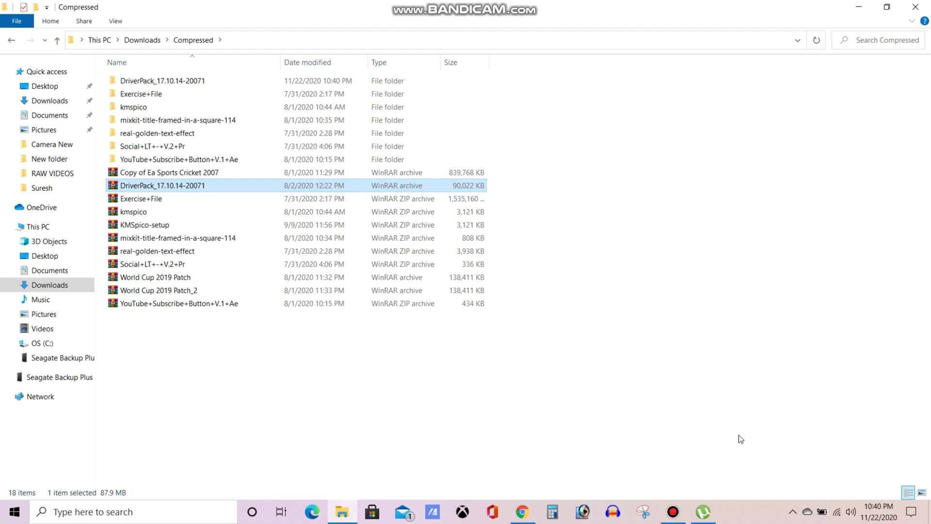
Open the extracted DriverPack_17.10.14-20071 folder and launch the DriverPack application inside it.
{"action": "left_click", "coordinate": [200, 82]}
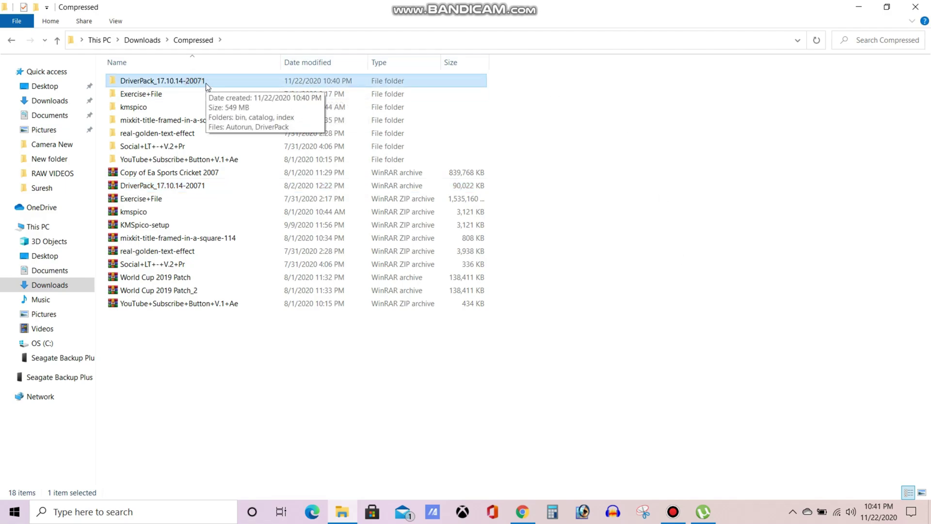
{"action": "double_click", "coordinate": [206, 83]}
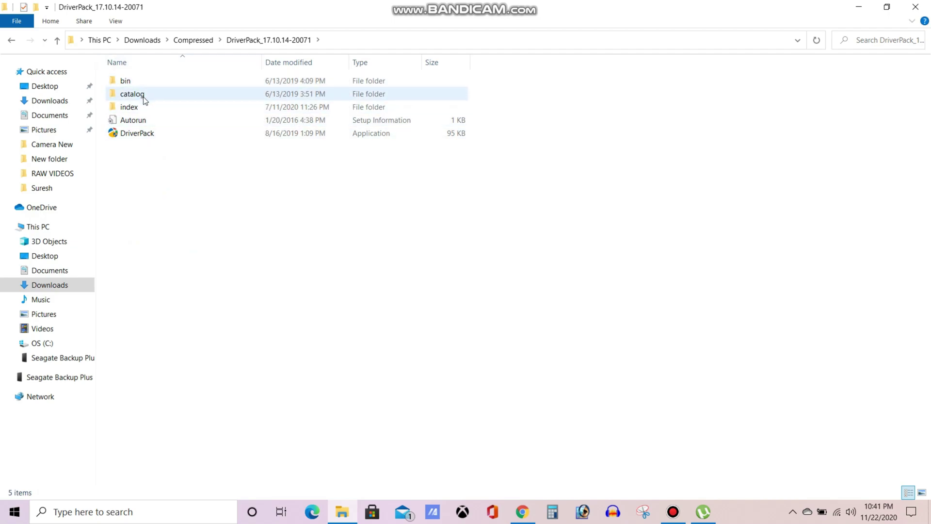
{"action": "double_click", "coordinate": [149, 136]}
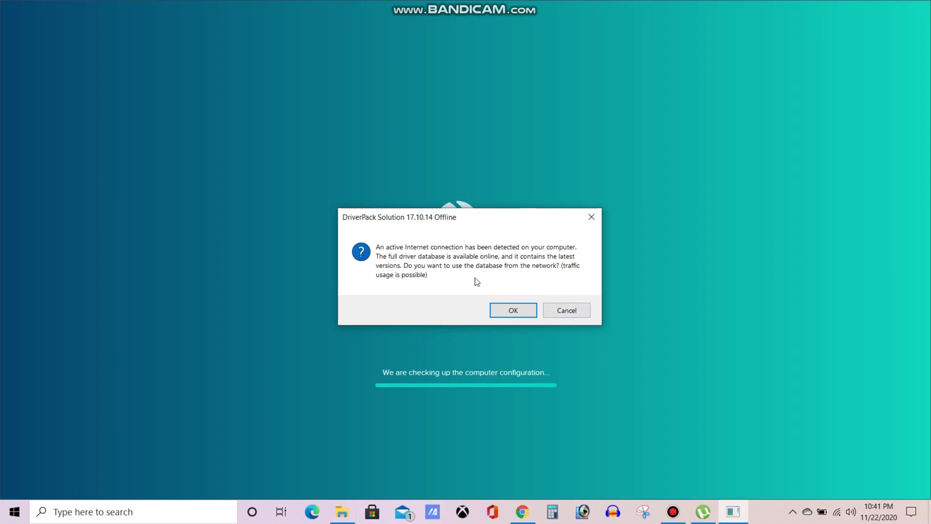
Cancel the online driver database prompt to continue offline.
{"action": "left_click", "coordinate": [574, 313]}
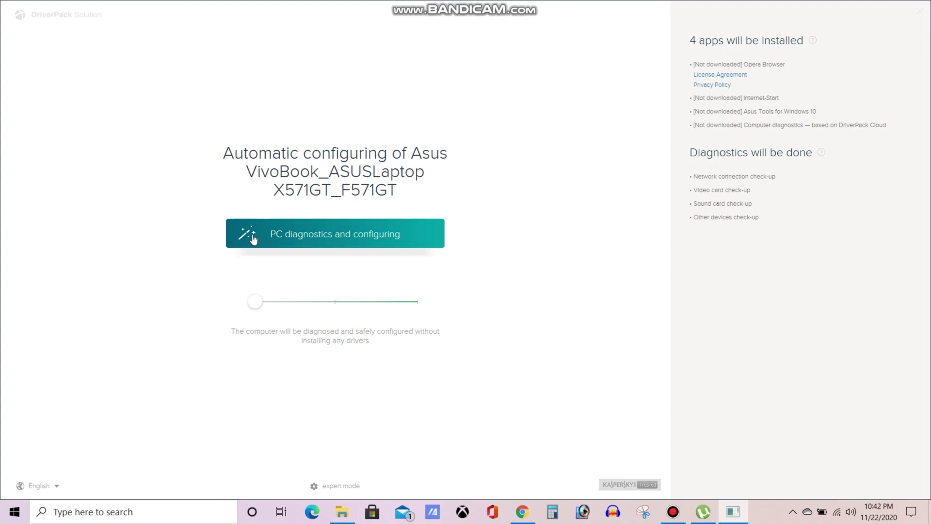
Switch to expert mode and untick both driver toolkits.
{"action": "left_click", "coordinate": [341, 485]}
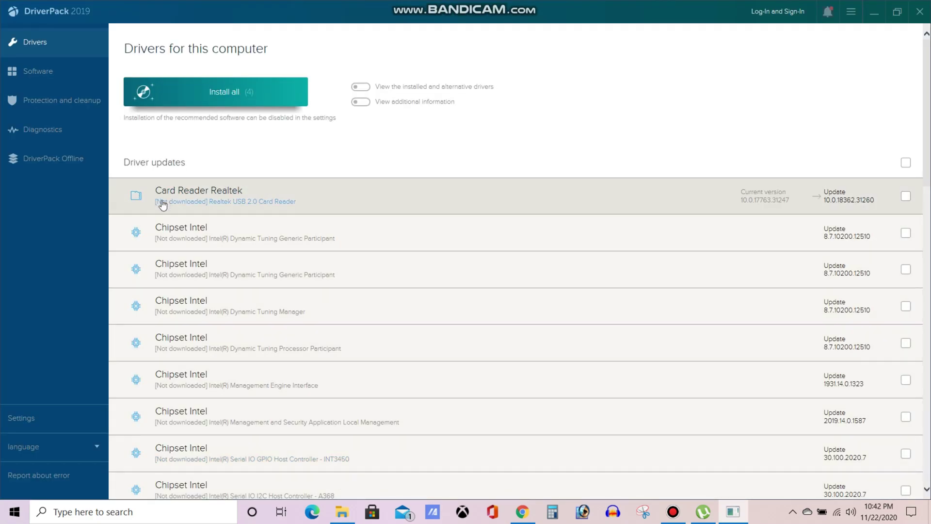
{"action": "scroll", "coordinate": [860, 262], "scroll_direction": "down", "scroll_amount": 4}
{"action": "scroll", "coordinate": [860, 266], "scroll_direction": "down", "scroll_amount": 14}
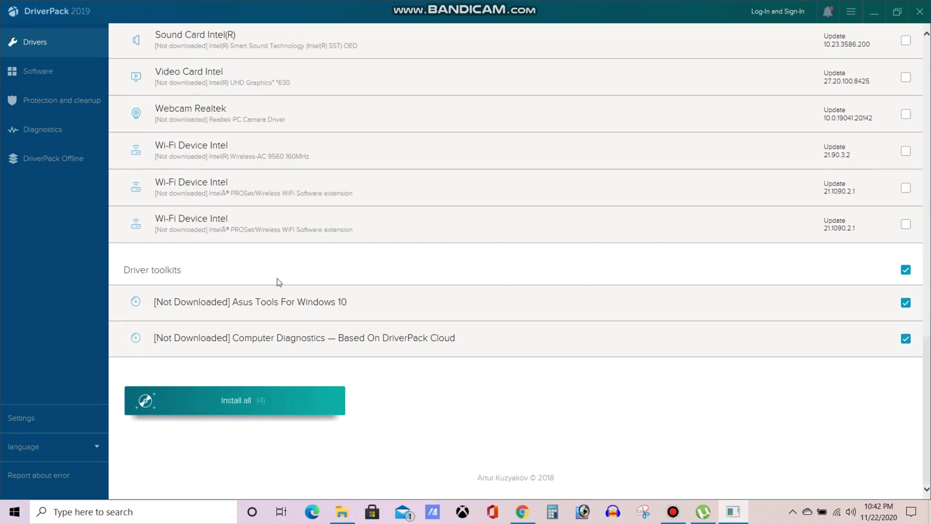
{"action": "left_click", "coordinate": [906, 270]}
Untick Opera Browser and Internet-Start under Software, dismiss the sign-in tip, and return to Drivers.
{"action": "scroll", "coordinate": [338, 362], "scroll_direction": "up", "scroll_amount": 13}
{"action": "scroll", "coordinate": [337, 363], "scroll_direction": "up", "scroll_amount": 5}
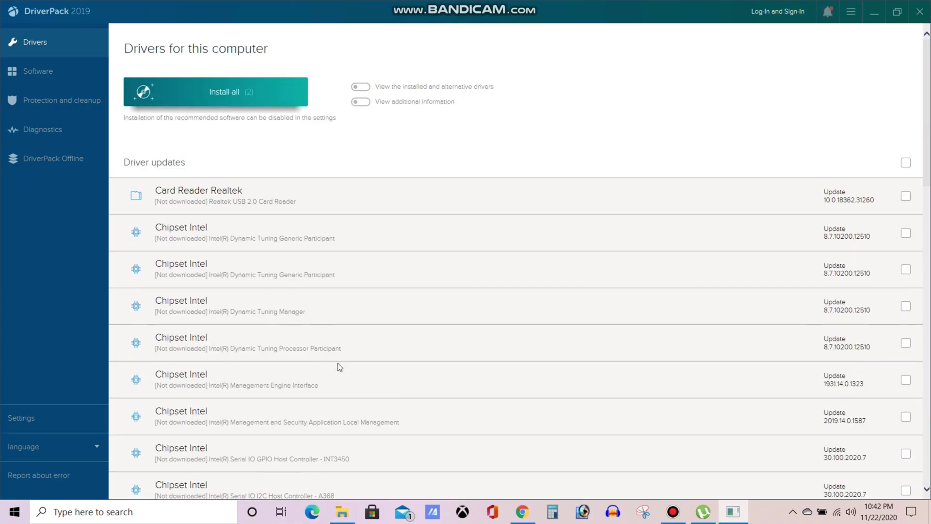
{"action": "left_click", "coordinate": [27, 78]}
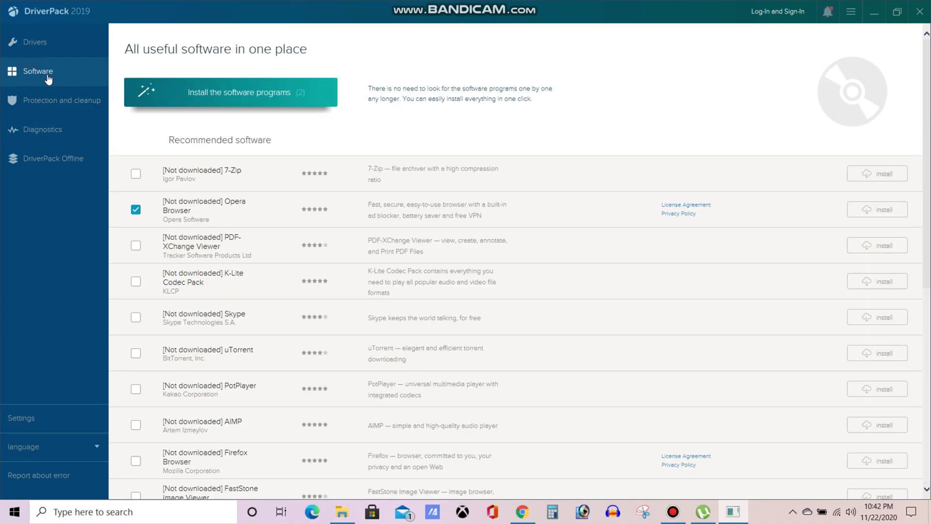
{"action": "left_click", "coordinate": [144, 209]}
{"action": "scroll", "coordinate": [144, 228], "scroll_direction": "down", "scroll_amount": 8}
{"action": "left_click", "coordinate": [136, 375]}
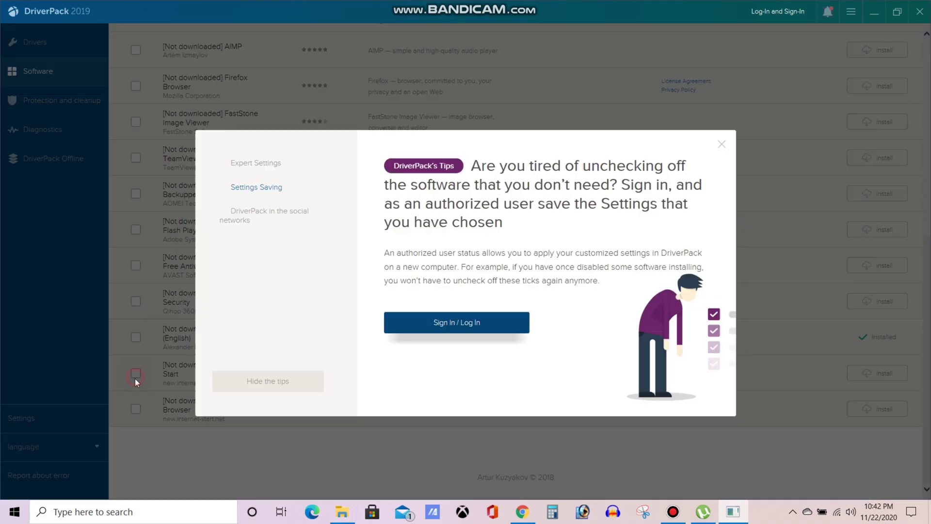
{"action": "left_click", "coordinate": [721, 144]}
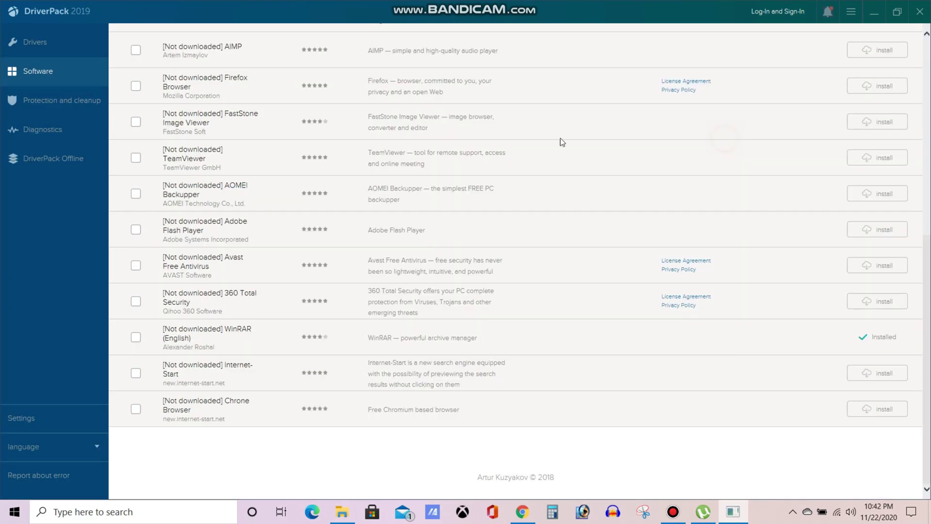
{"action": "left_click", "coordinate": [29, 43]}
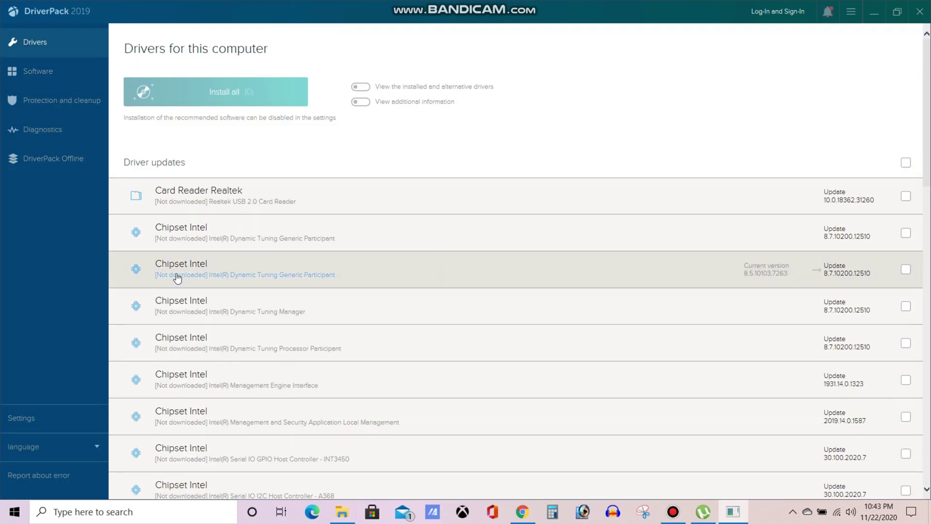
Tick the Driver updates select-all checkbox so Install all shows 28.
{"action": "scroll", "coordinate": [238, 271], "scroll_direction": "down", "scroll_amount": 5}
{"action": "scroll", "coordinate": [238, 266], "scroll_direction": "down", "scroll_amount": 12}
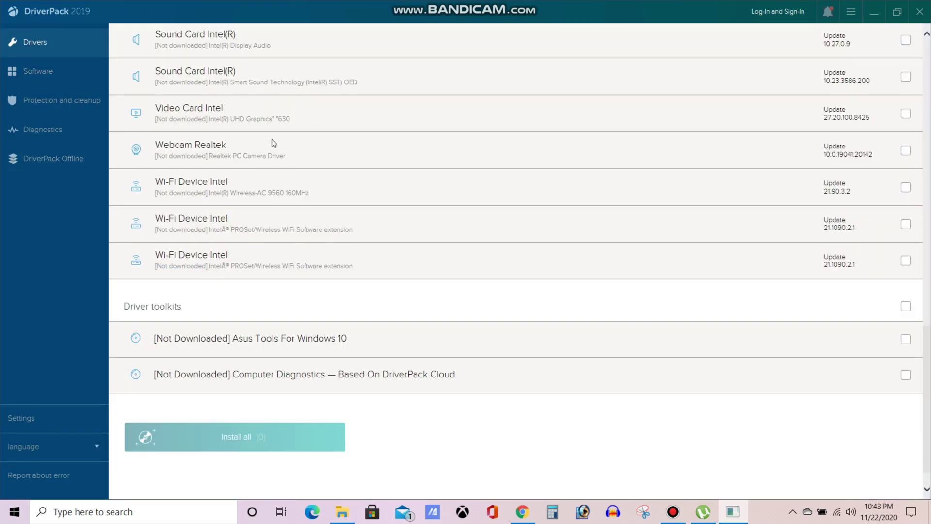
{"action": "scroll", "coordinate": [258, 257], "scroll_direction": "up", "scroll_amount": 15}
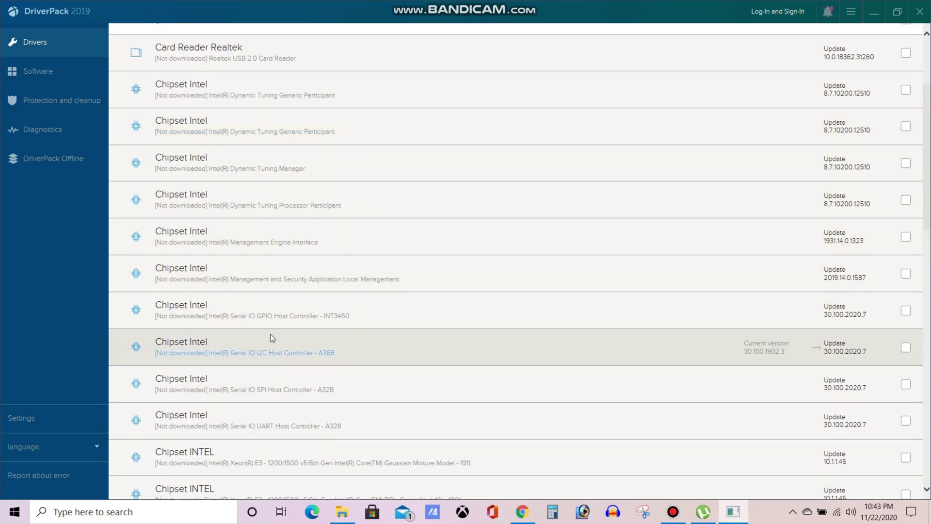
{"action": "scroll", "coordinate": [259, 274], "scroll_direction": "down", "scroll_amount": 5}
{"action": "scroll", "coordinate": [259, 275], "scroll_direction": "up", "scroll_amount": 5}
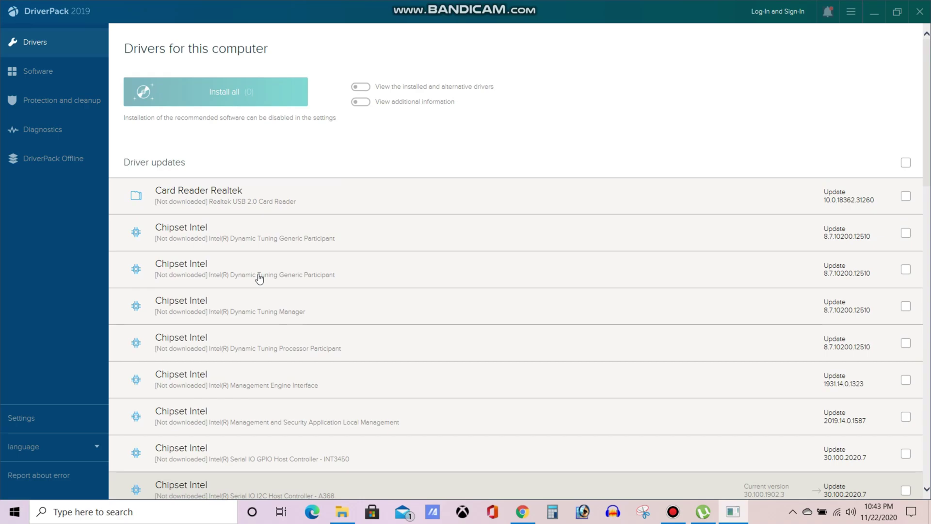
{"action": "scroll", "coordinate": [259, 278], "scroll_direction": "down", "scroll_amount": 14}
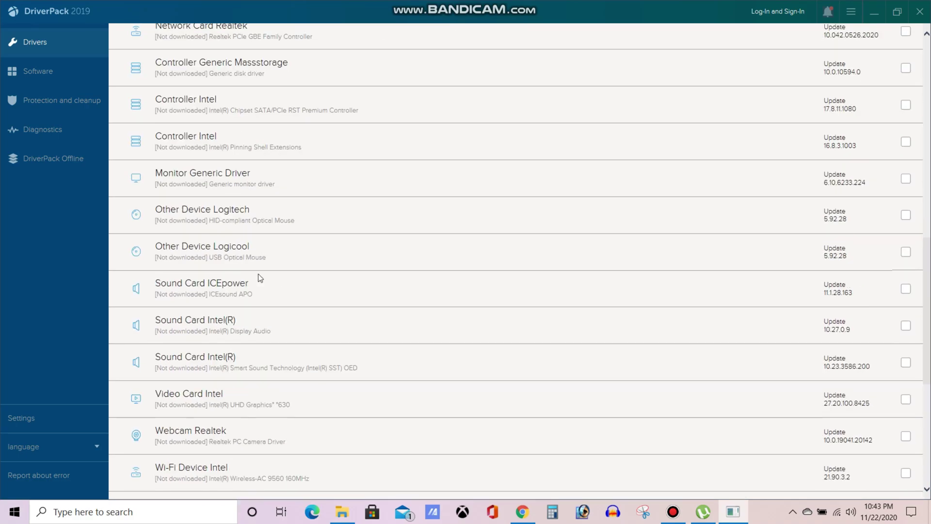
{"action": "scroll", "coordinate": [258, 273], "scroll_direction": "down", "scroll_amount": 5}
{"action": "scroll", "coordinate": [353, 356], "scroll_direction": "up", "scroll_amount": 3}
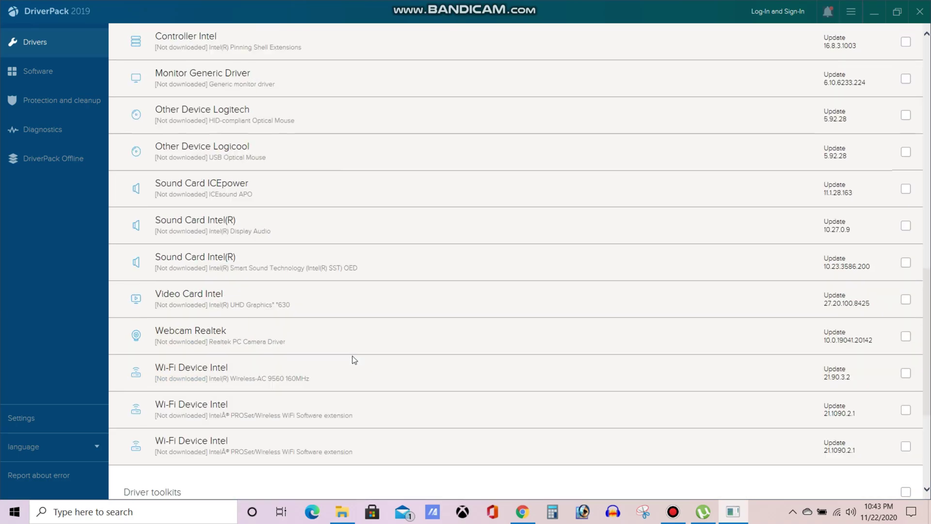
{"action": "scroll", "coordinate": [353, 356], "scroll_direction": "up", "scroll_amount": 16}
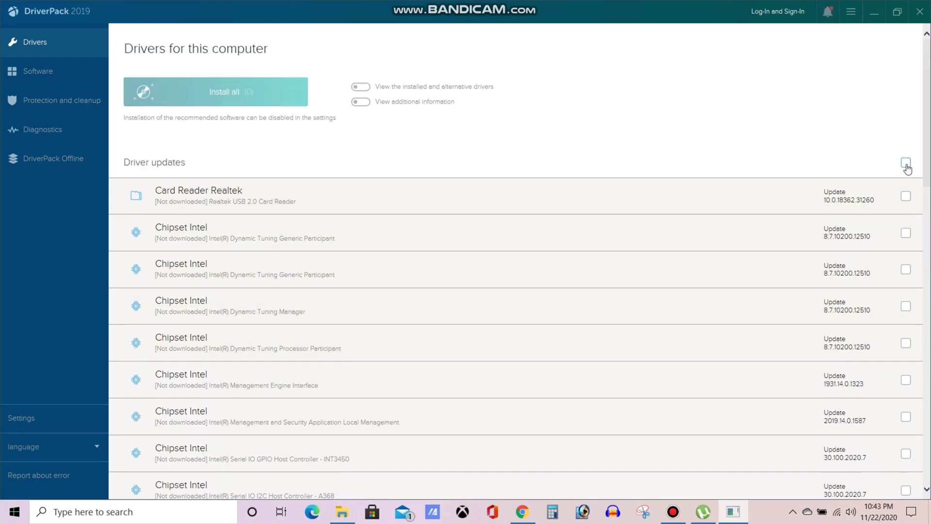
{"action": "left_click", "coordinate": [906, 164]}
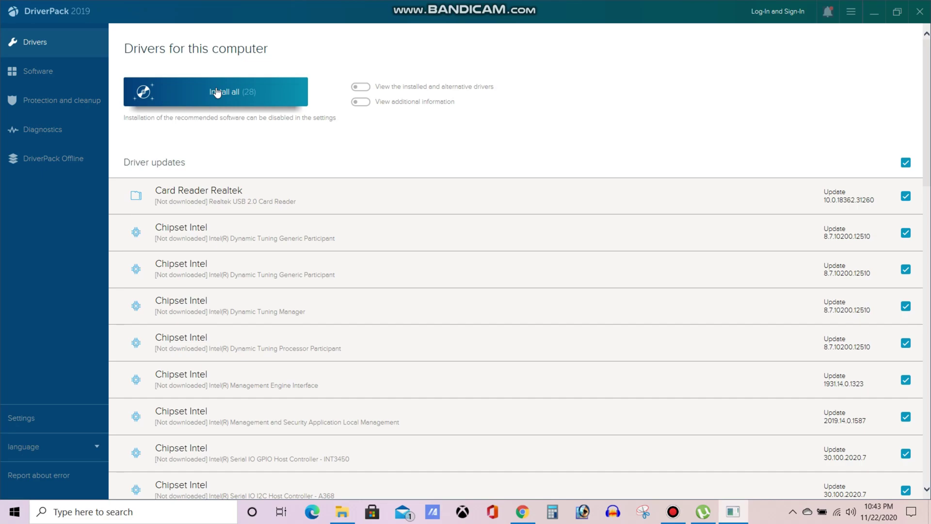
Scroll through the list to verify all 28 updates are ticked and the toolkits are not.
{"action": "scroll", "coordinate": [411, 246], "scroll_direction": "down", "scroll_amount": 3}
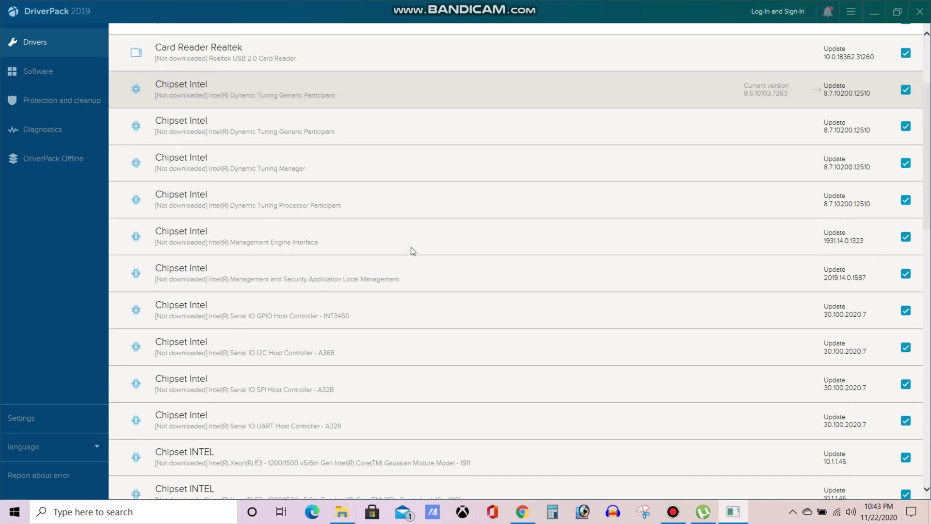
{"action": "scroll", "coordinate": [411, 246], "scroll_direction": "down", "scroll_amount": 15}
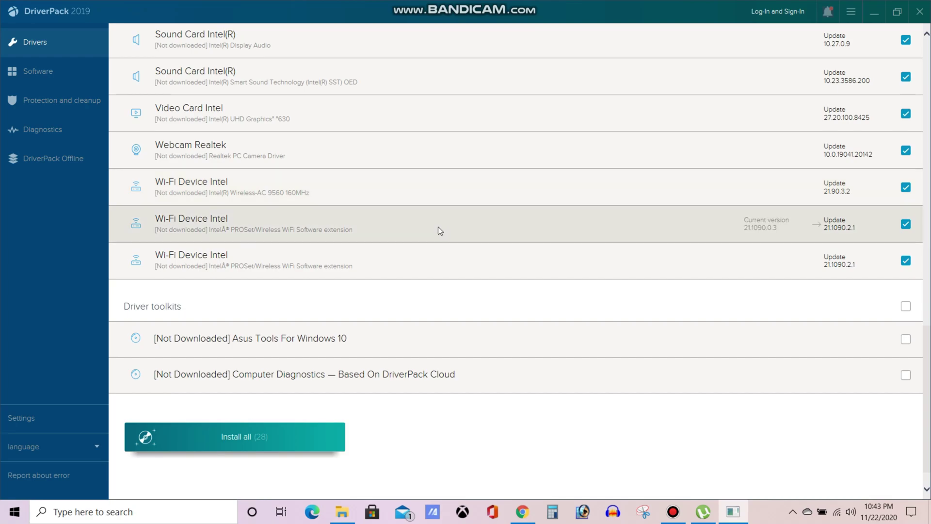
{"action": "scroll", "coordinate": [438, 226], "scroll_direction": "up", "scroll_amount": 6}
{"action": "scroll", "coordinate": [433, 234], "scroll_direction": "up", "scroll_amount": 10}
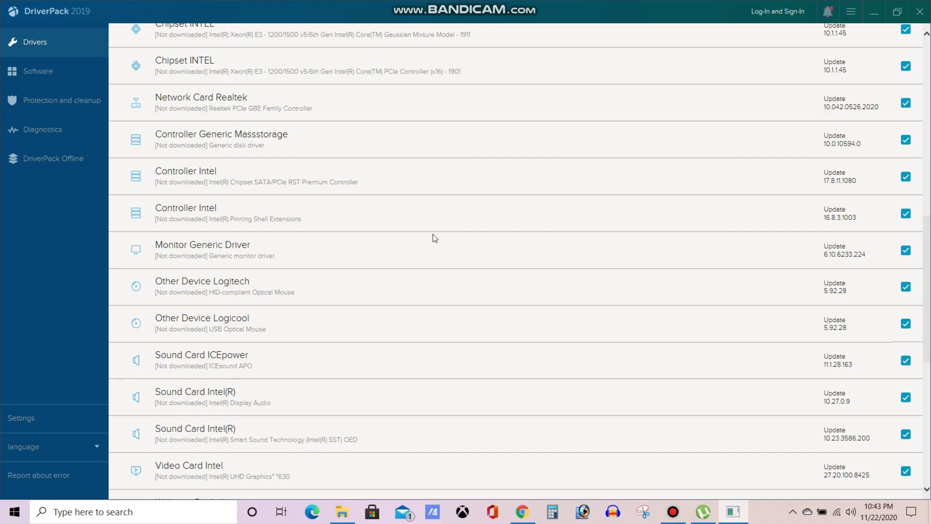
{"action": "scroll", "coordinate": [433, 237], "scroll_direction": "up", "scroll_amount": 2}
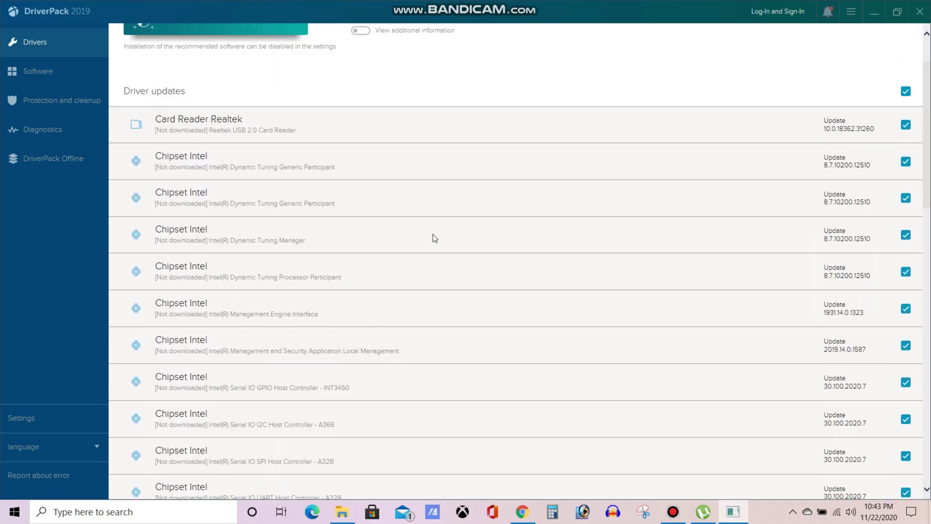
{"action": "scroll", "coordinate": [433, 234], "scroll_direction": "up", "scroll_amount": 2}
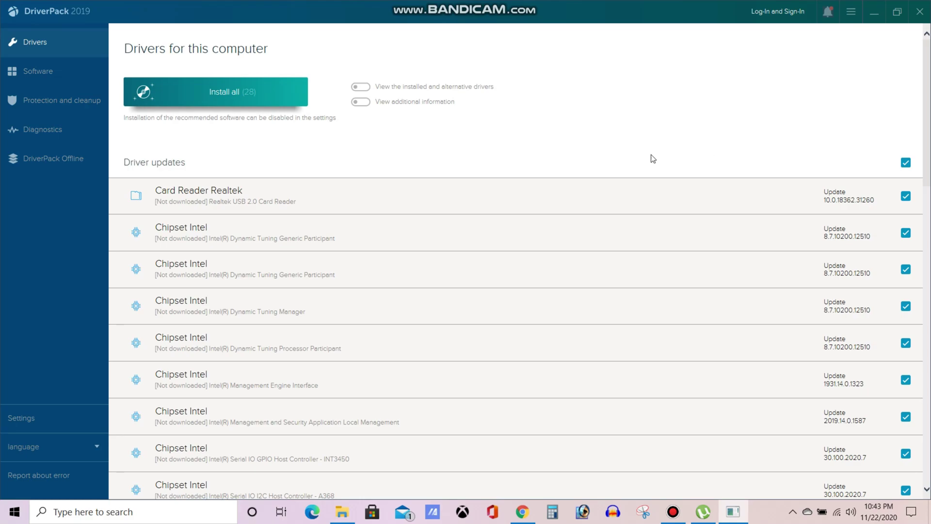
{"action": "scroll", "coordinate": [424, 178], "scroll_direction": "down", "scroll_amount": 15}
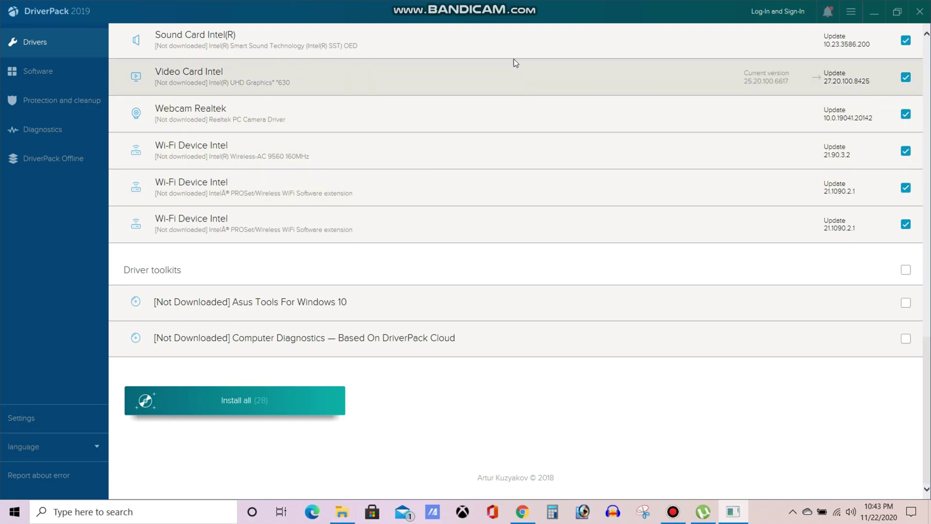
Close the DriverPack Solution window to return to the extracted folder in File Explorer.
{"action": "left_click", "coordinate": [921, 15]}
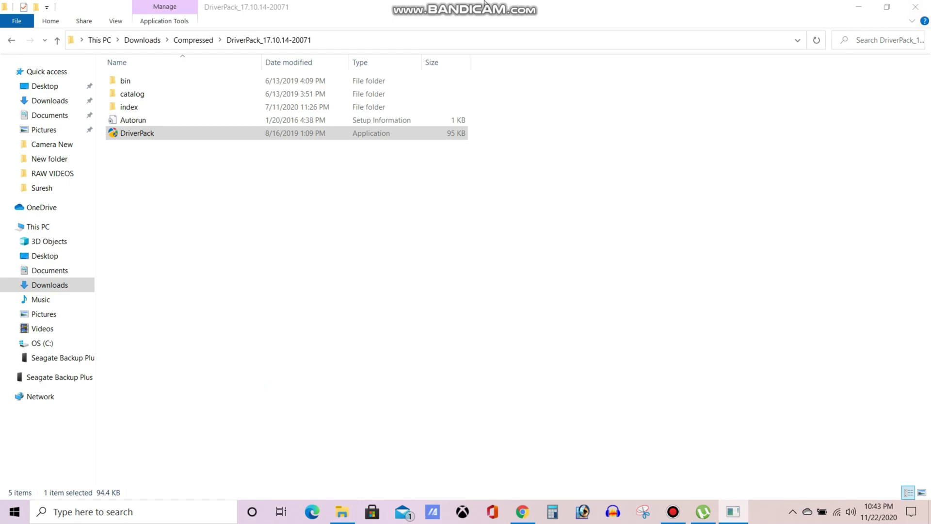